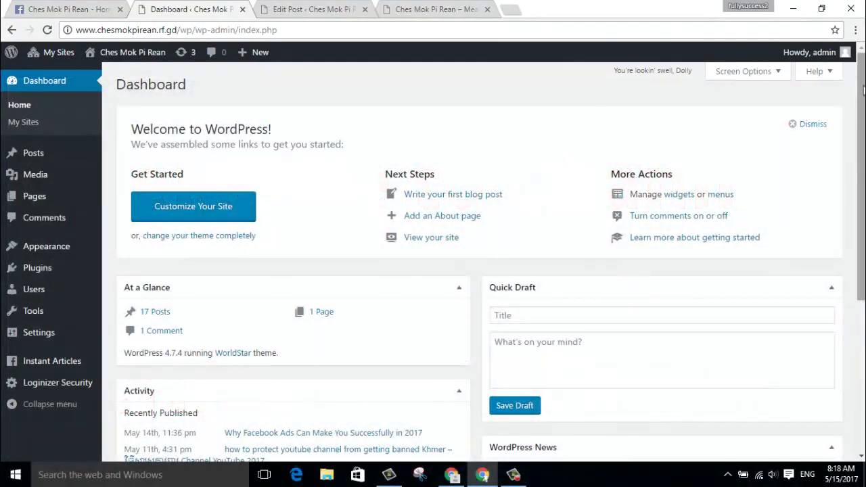
scroll(863, 88, "down", 1)
scroll(863, 81, "up", 1)
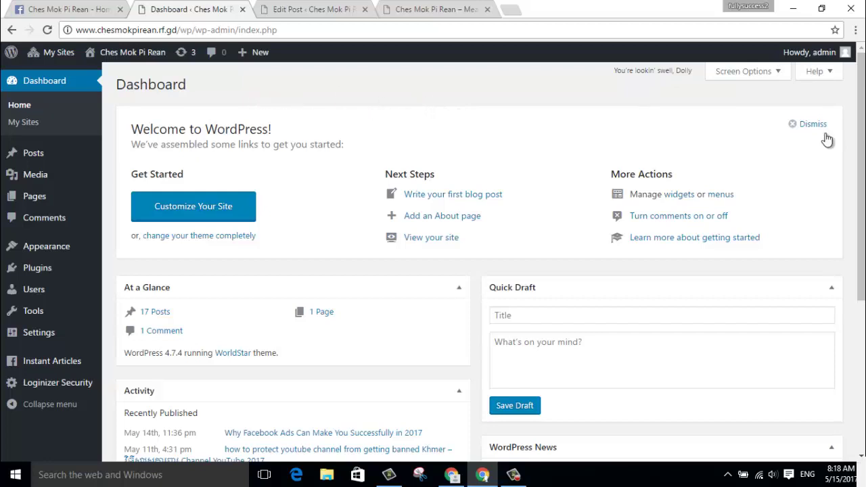
scroll(863, 75, "down", 1)
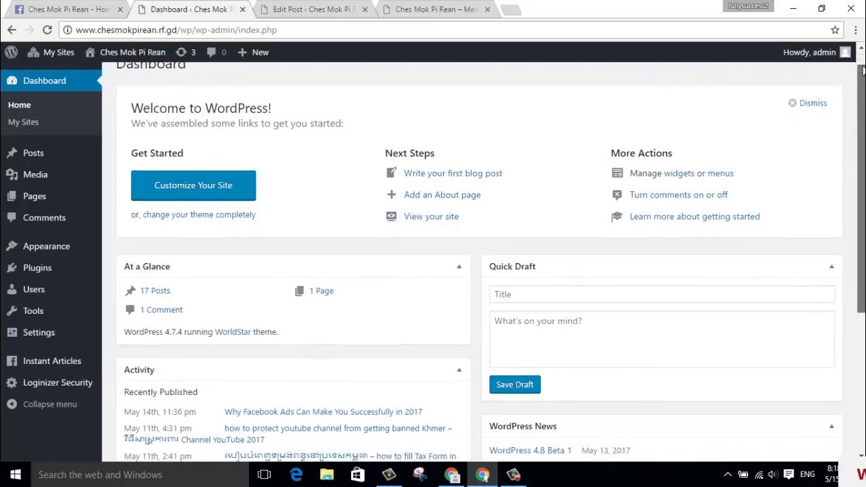
scroll(863, 71, "up", 1)
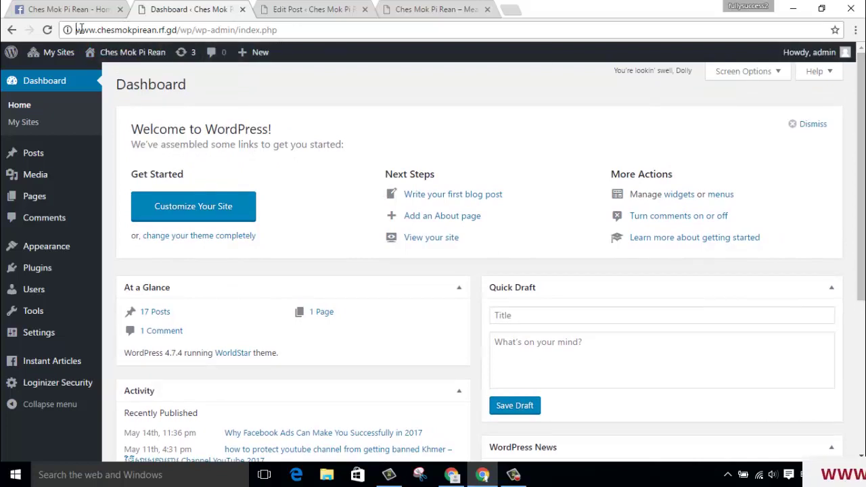
left_click_drag(80, 30, 176, 32)
left_click(159, 31)
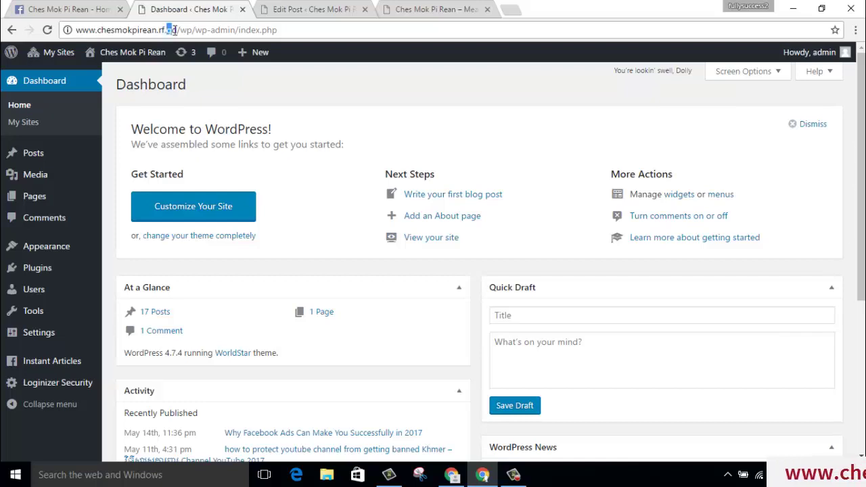
left_click_drag(161, 30, 176, 30)
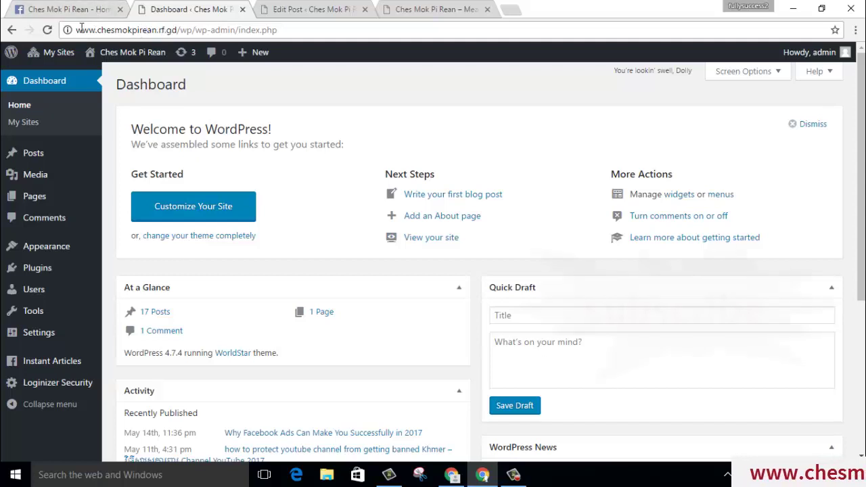
left_click_drag(77, 30, 177, 32)
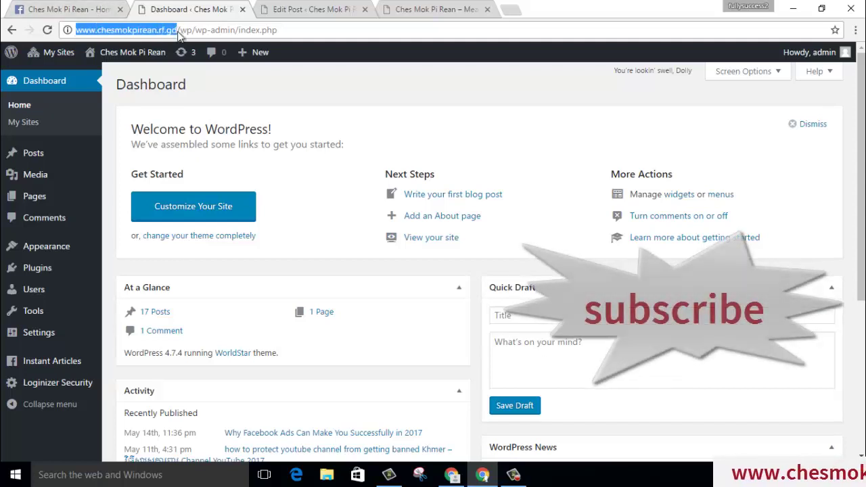
right_click(179, 34)
left_click(196, 78)
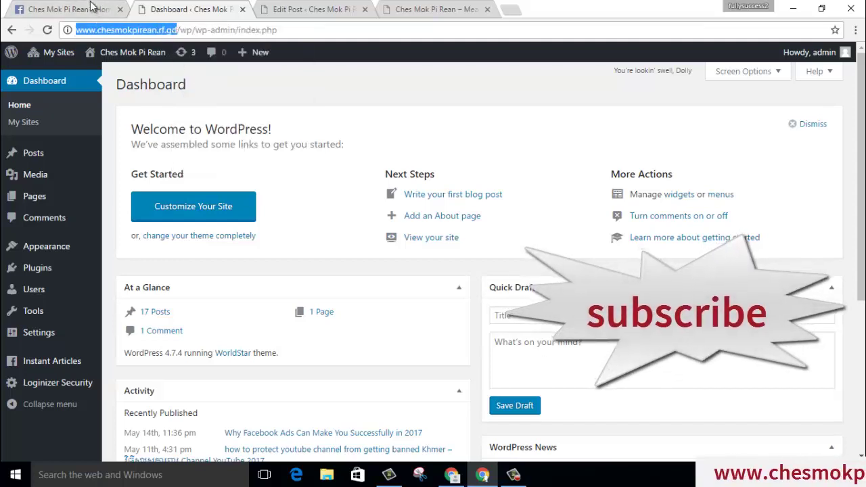
left_click(92, 8)
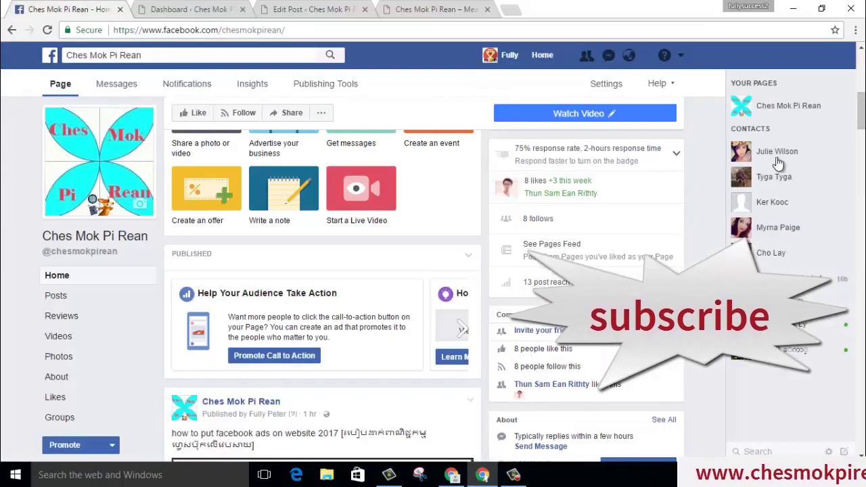
scroll(697, 203, "up", 5)
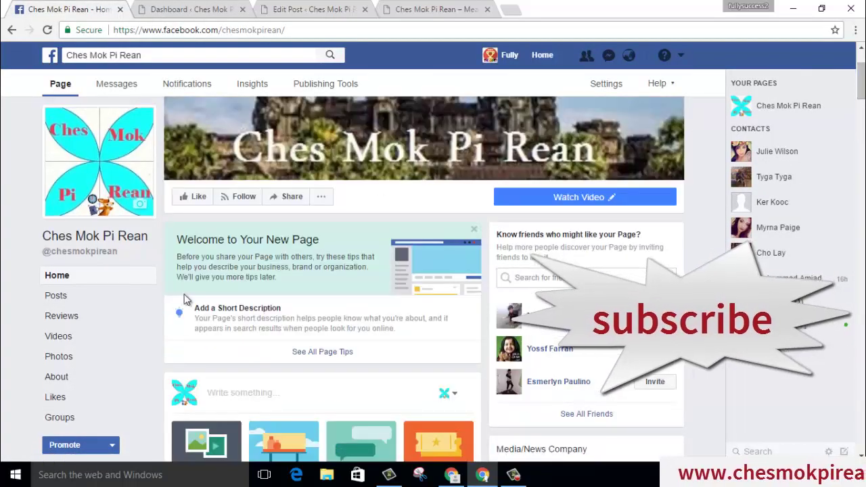
left_click(234, 398)
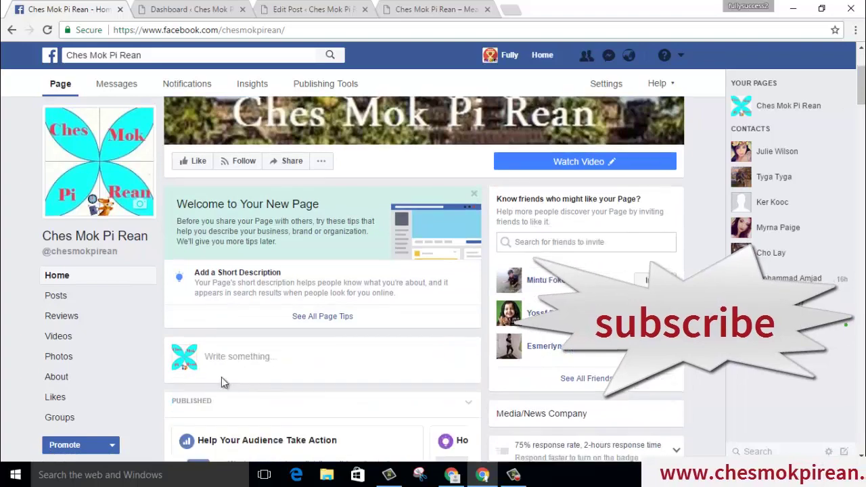
left_click(222, 358)
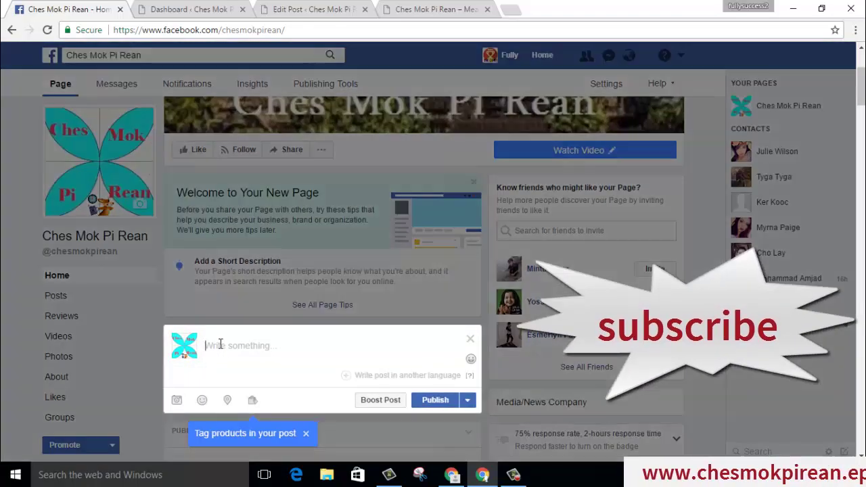
right_click(219, 344)
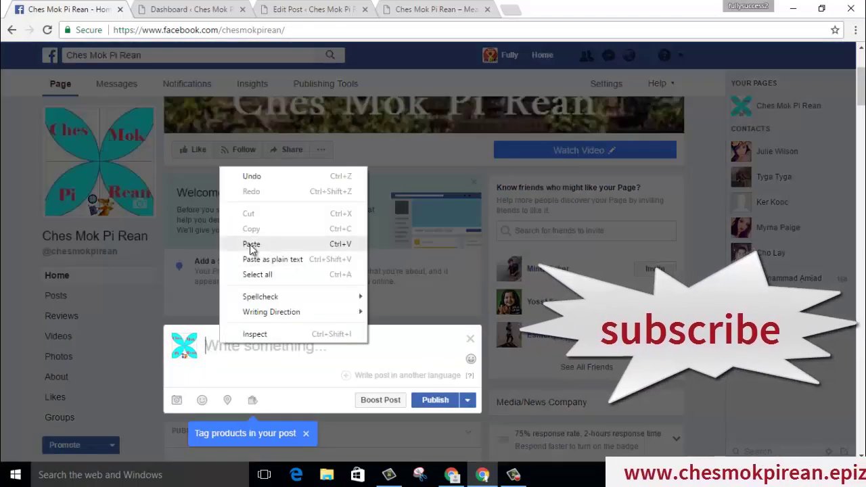
left_click(251, 245)
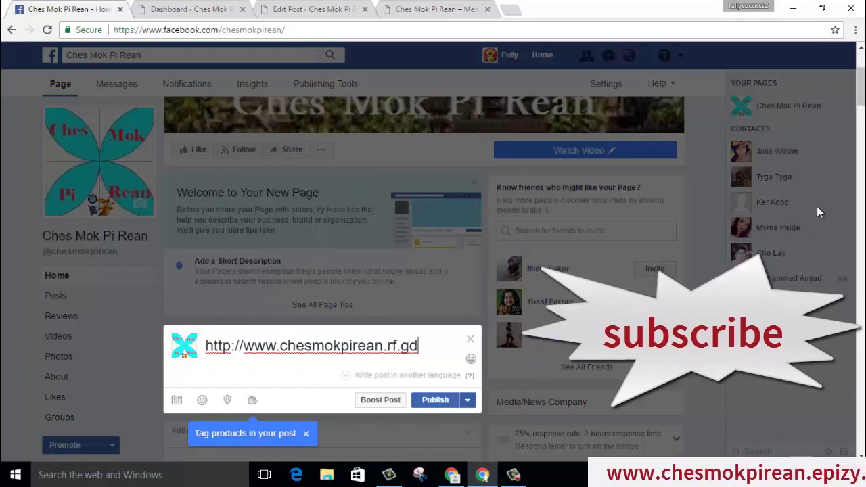
Try to publish the Facebook post containing the rf.gd link.
scroll(823, 169, "down", 3)
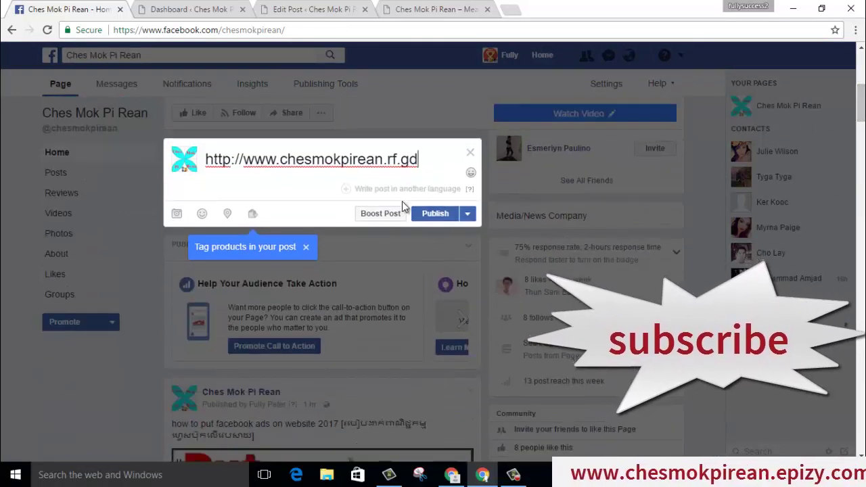
left_click(440, 215)
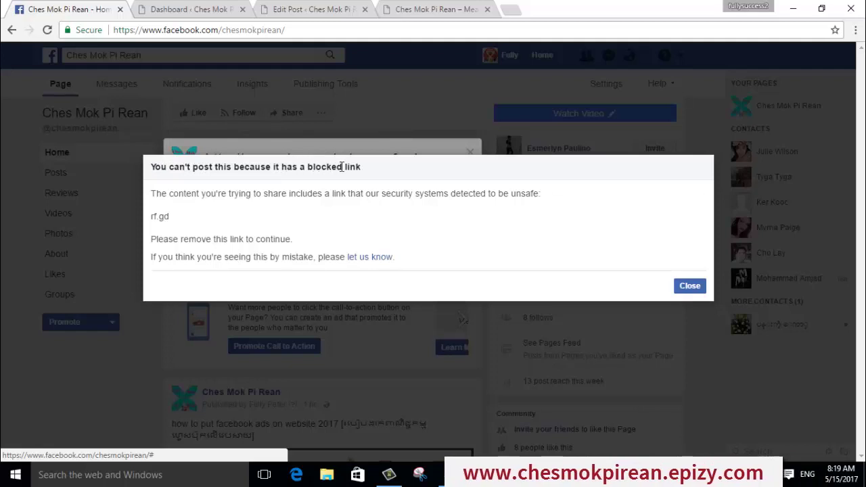
left_click(682, 292)
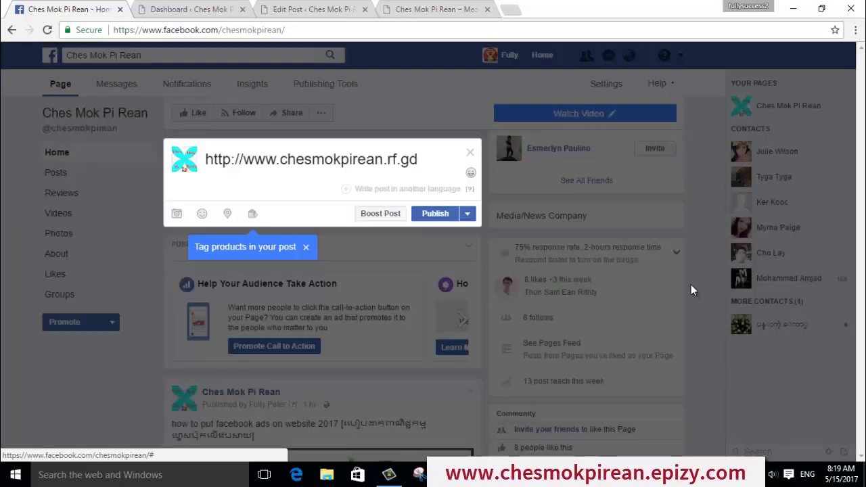
Discard the unfinished Facebook post and reload the page.
left_click(470, 154)
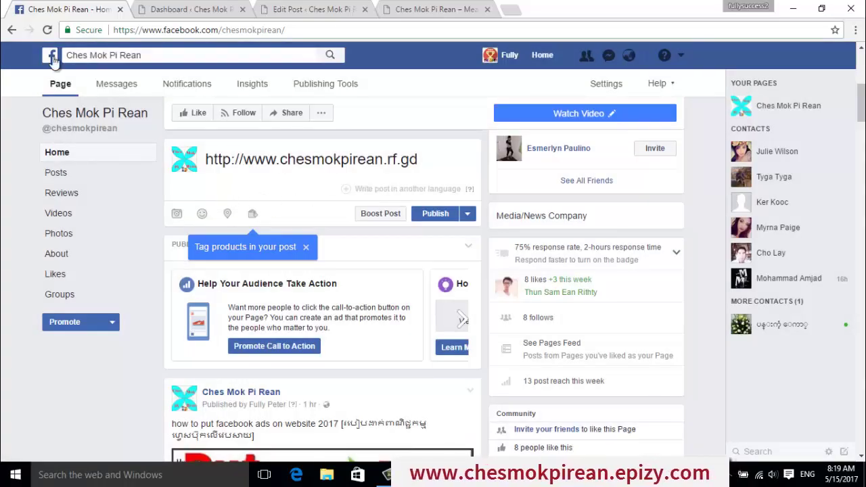
left_click(48, 30)
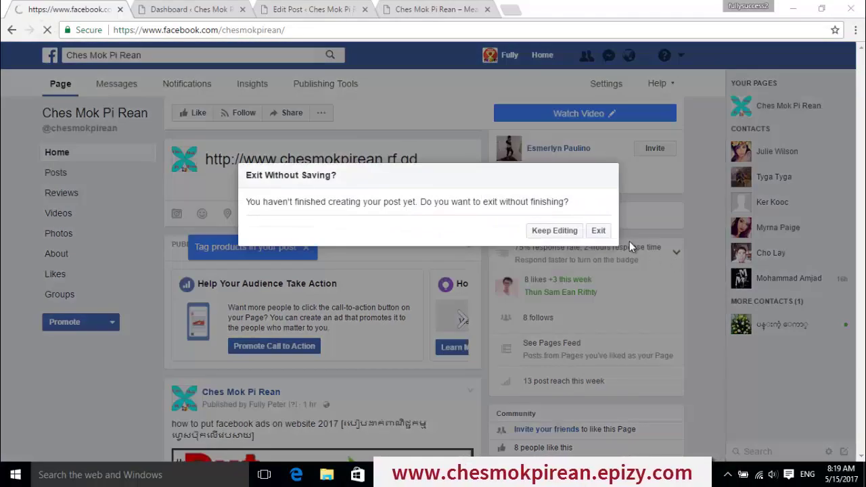
left_click(469, 121)
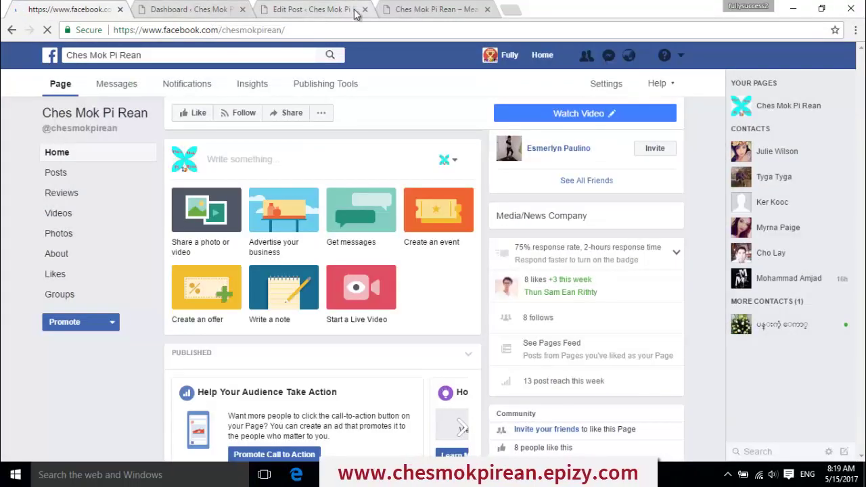
left_click(416, 7)
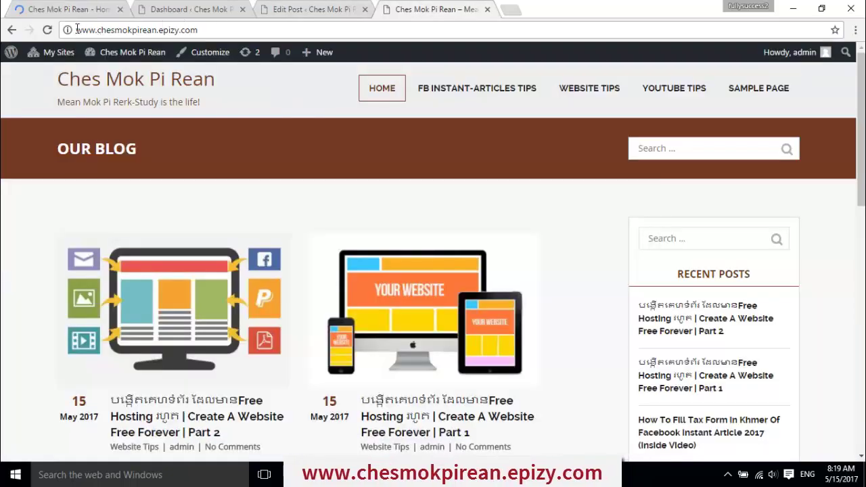
left_click_drag(76, 30, 219, 35)
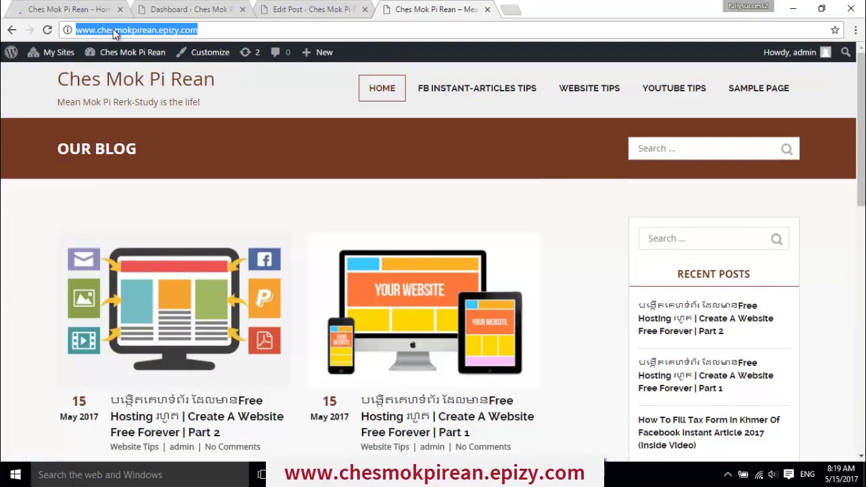
key("Return")
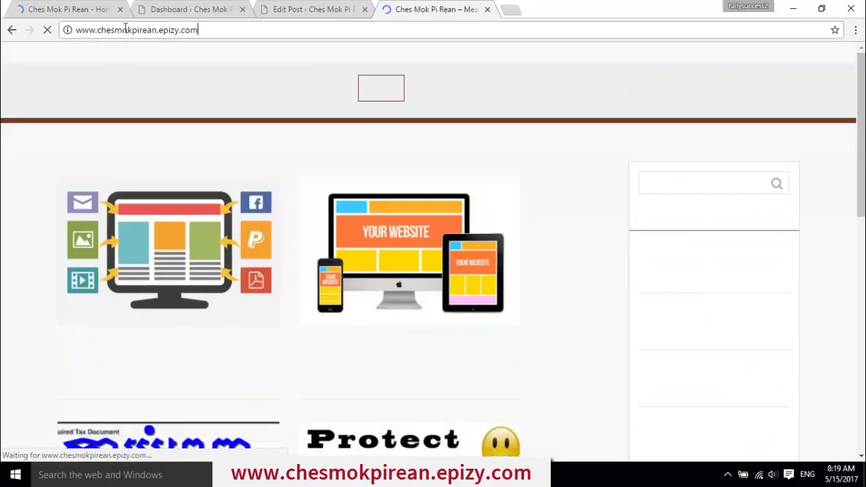
left_click(95, 29)
left_click(94, 29)
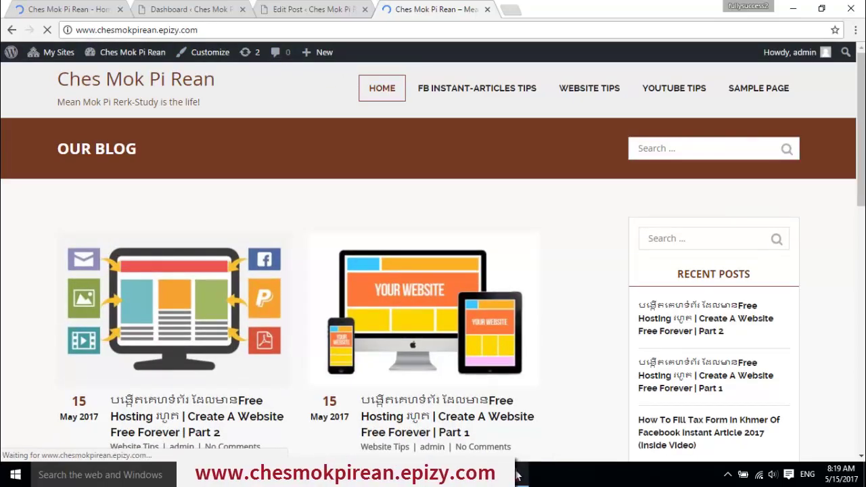
mouse_move(514, 479)
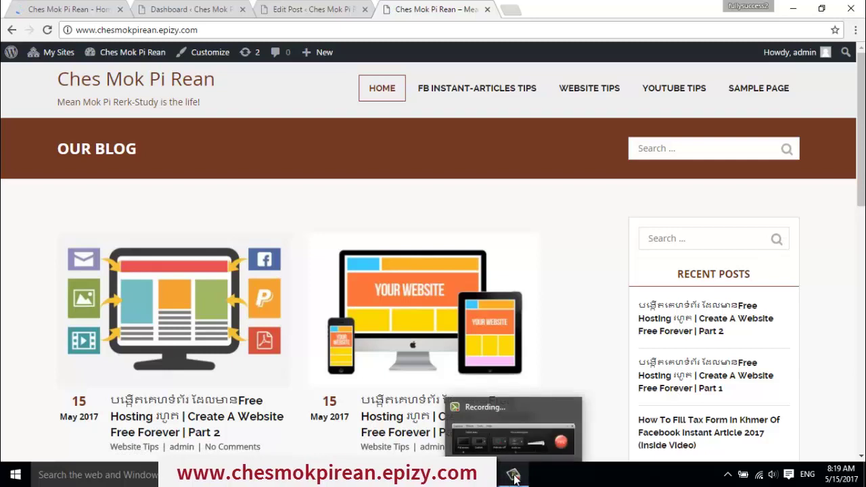
left_click(514, 478)
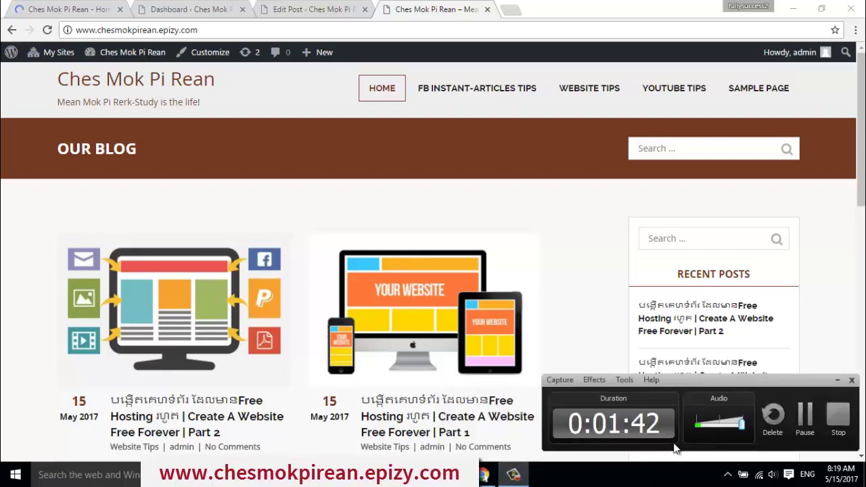
left_click(805, 420)
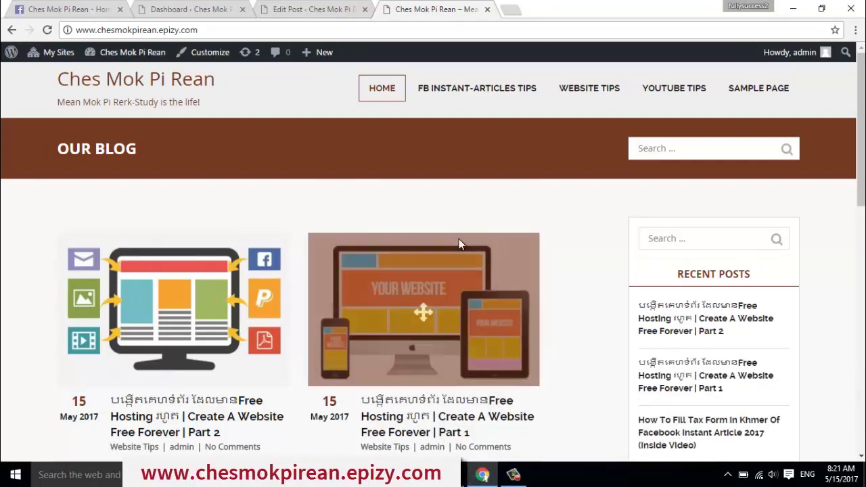
mouse_move(863, 107)
left_mouse_down()
mouse_move(863, 122)
mouse_move(861, 107)
left_mouse_up()
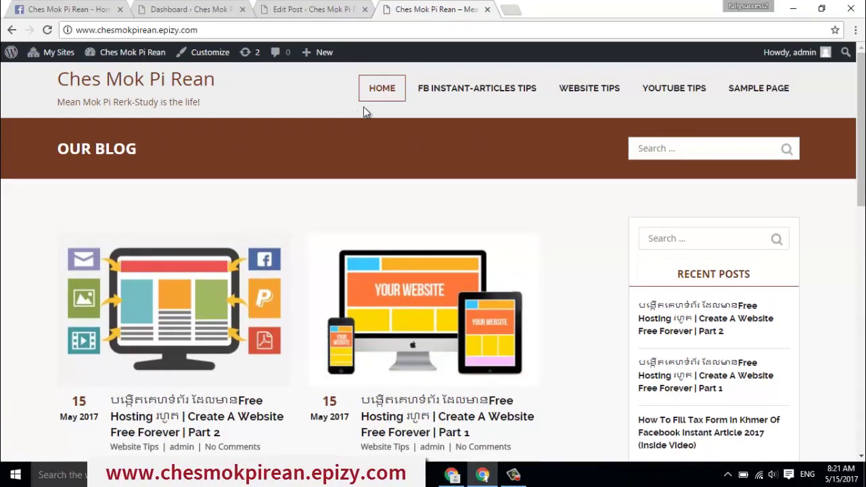
left_click_drag(860, 97, 861, 128)
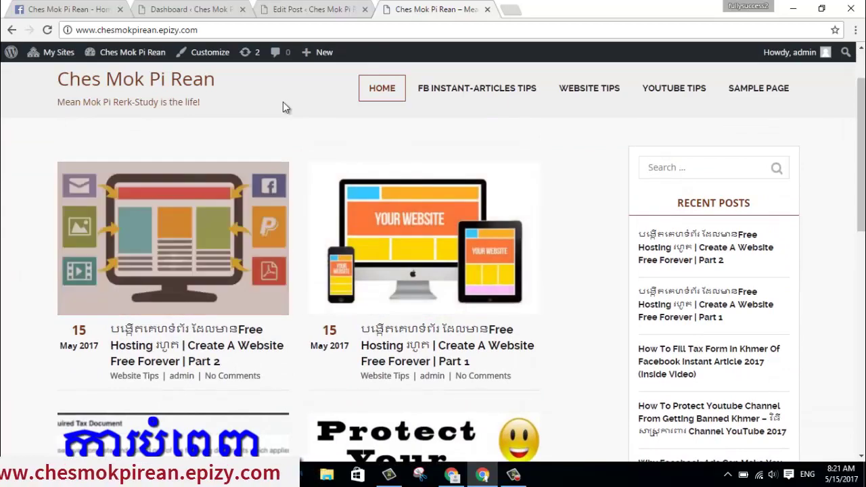
left_click_drag(862, 126, 863, 101)
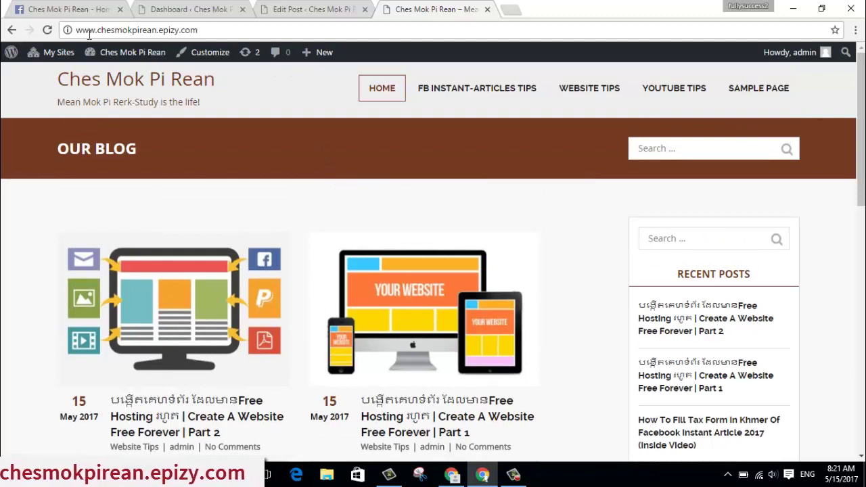
left_click_drag(104, 30, 202, 30)
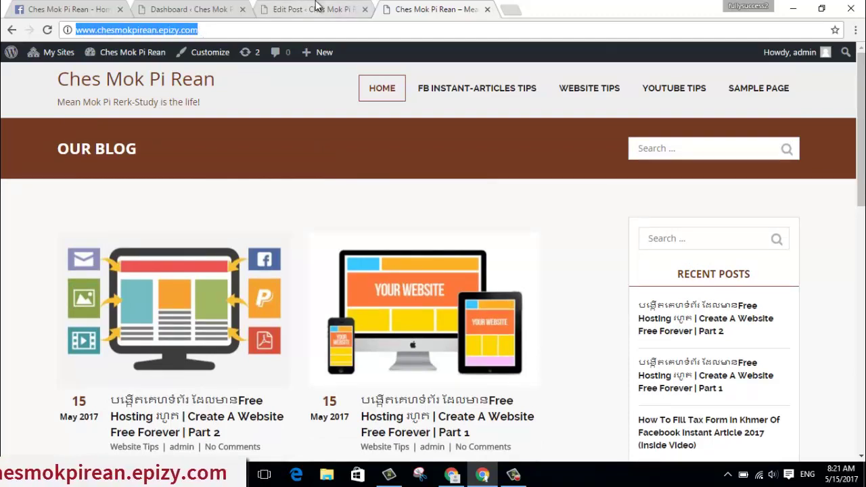
Return to the rf.gd site's WordPress dashboard and review its Facebook Instant Articles settings.
left_click(174, 11)
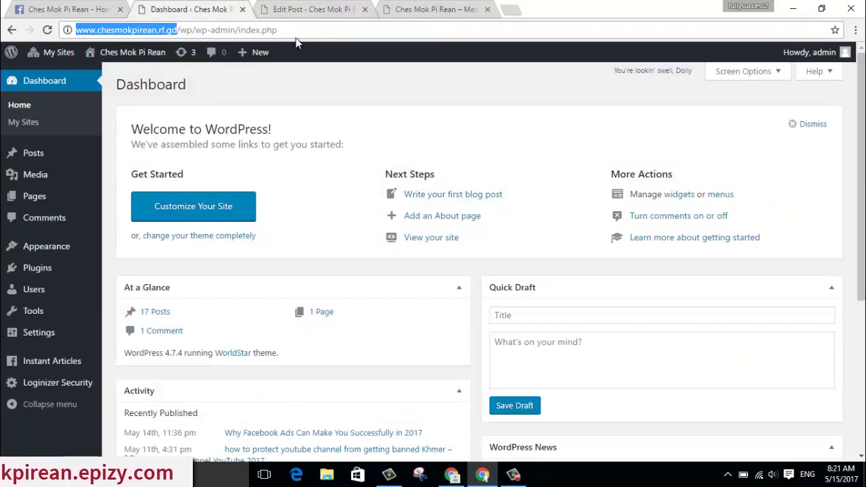
left_click_drag(862, 169, 862, 210)
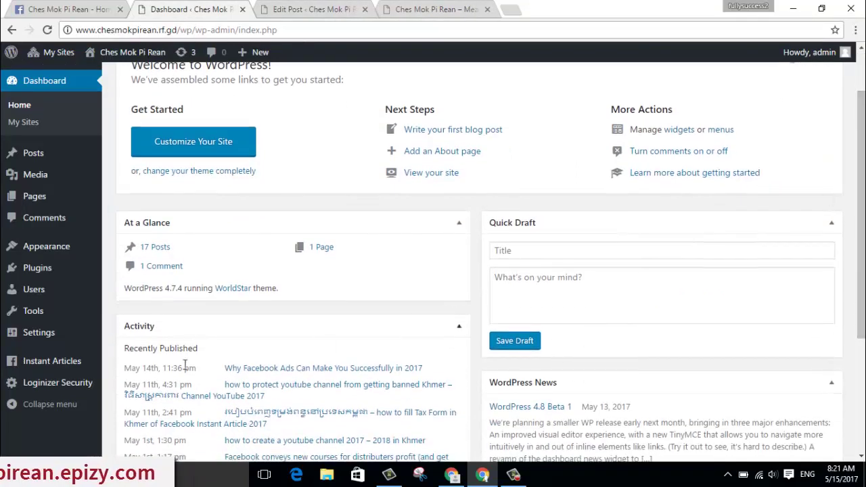
left_click(51, 361)
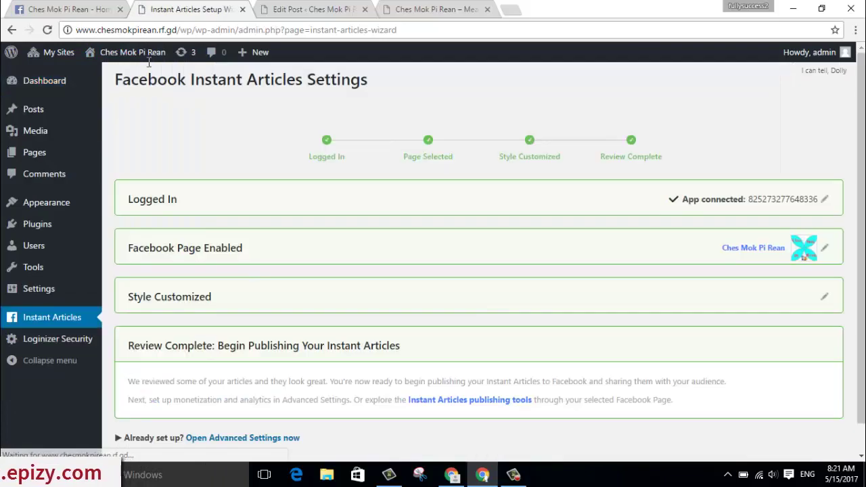
scroll(856, 222, "down", 1)
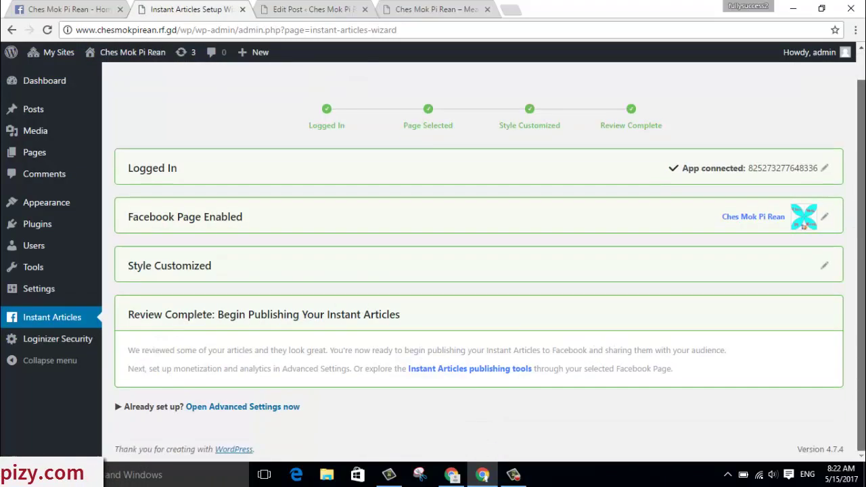
Open the Instant Articles settings on the epizy.com site's WordPress dashboard and compare them with the rf.gd site's settings.
left_click(362, 9)
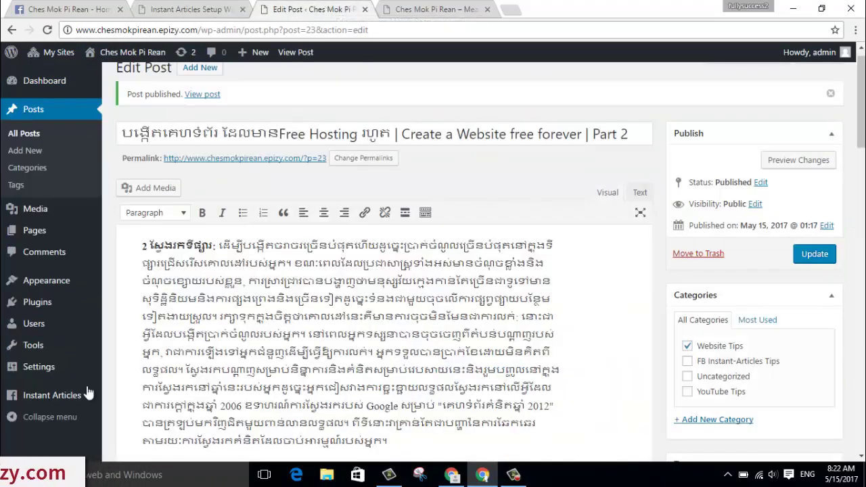
left_click(65, 397)
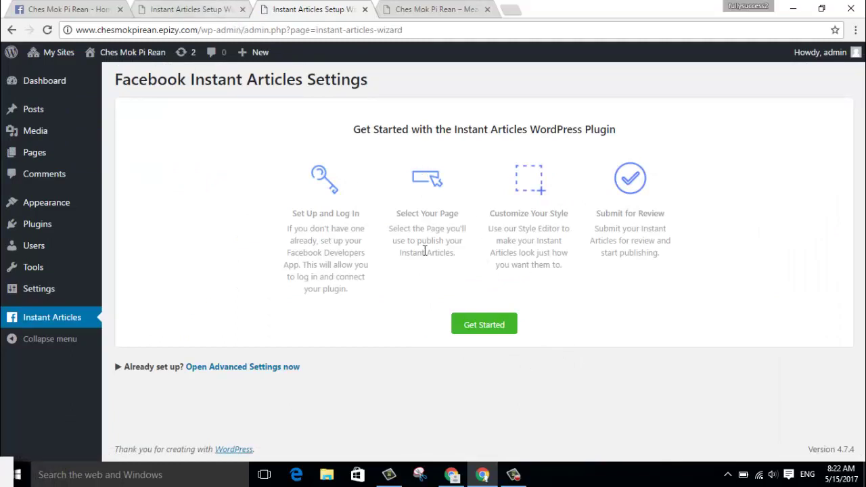
left_click(206, 13)
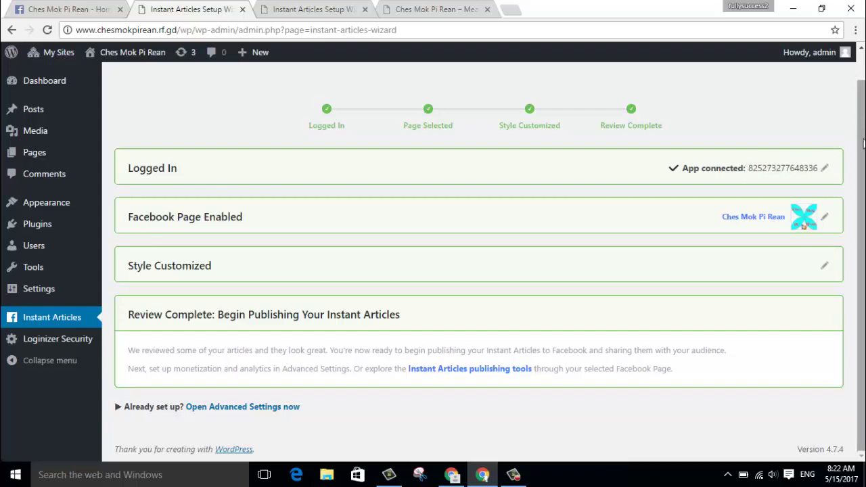
scroll(851, 112, "up", 1)
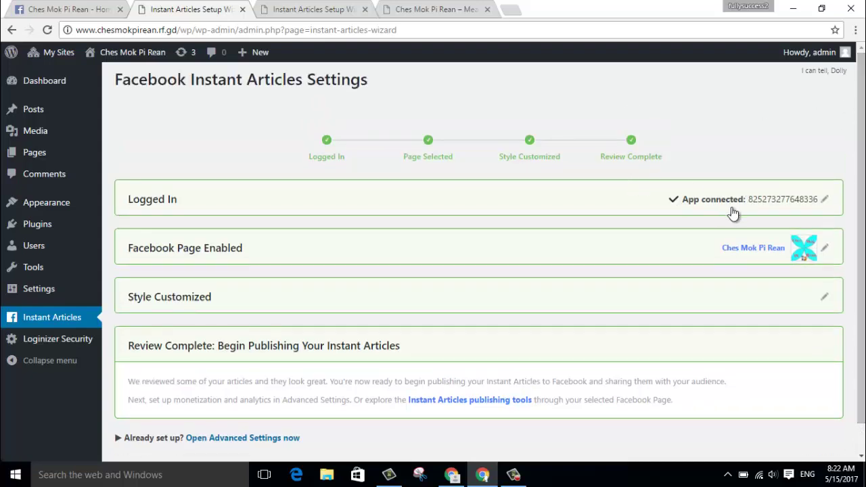
left_click(289, 8)
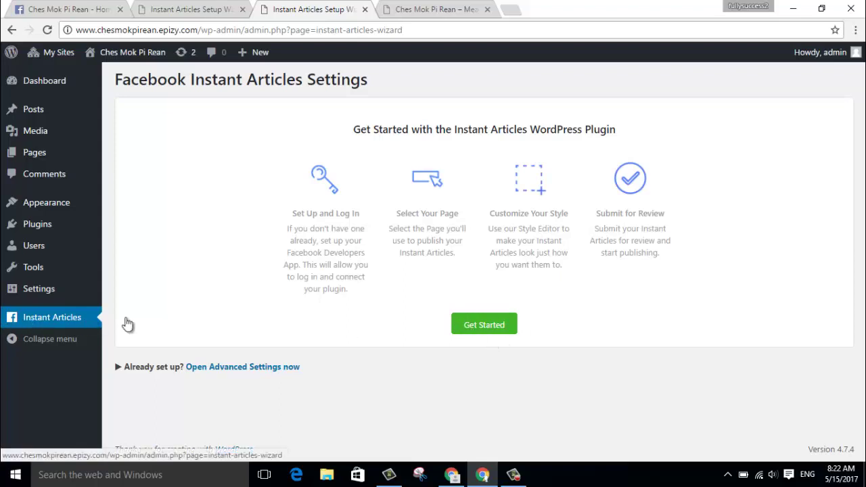
Start the Instant Articles setup wizard on the epizy.com site, ready to enter the App ID.
left_click(489, 327)
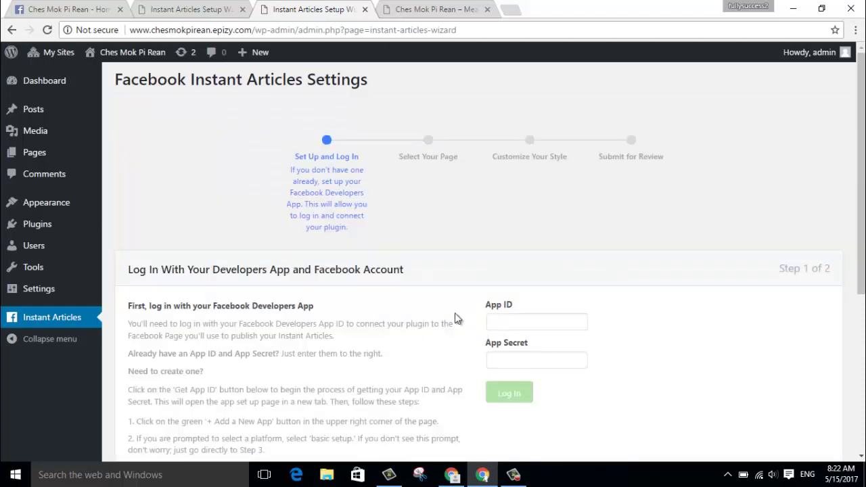
left_click(493, 325)
left_click(501, 357)
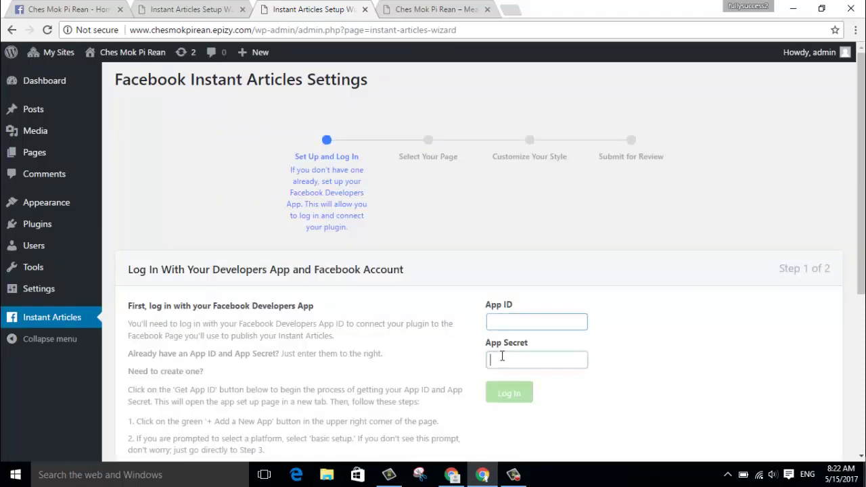
left_click(494, 322)
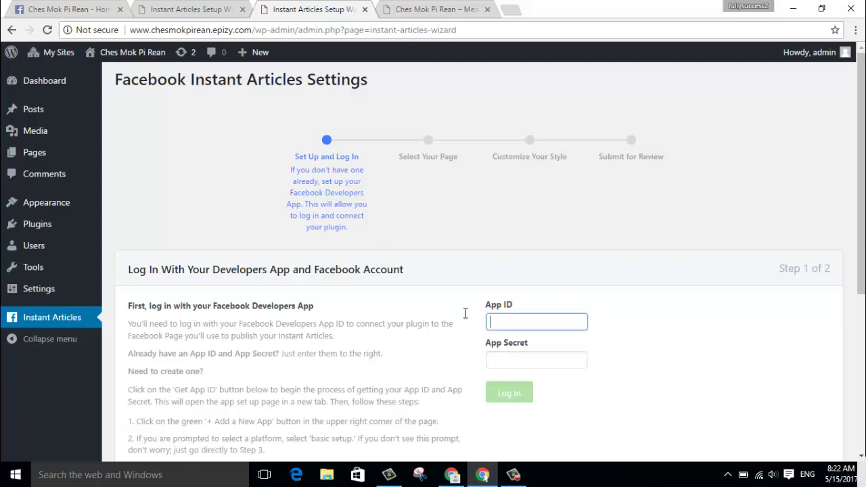
Open the Instant Articles configuration in the Ches Mok Pi Rean Facebook page's publishing tools.
left_click(61, 9)
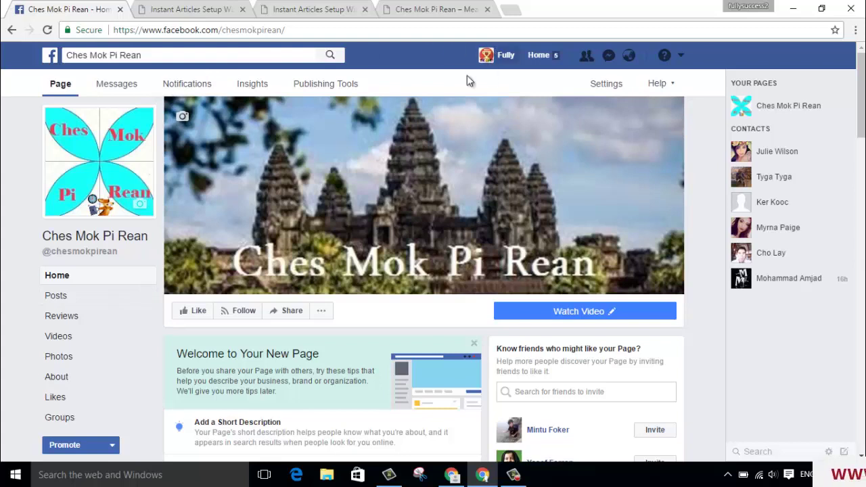
left_click(323, 86)
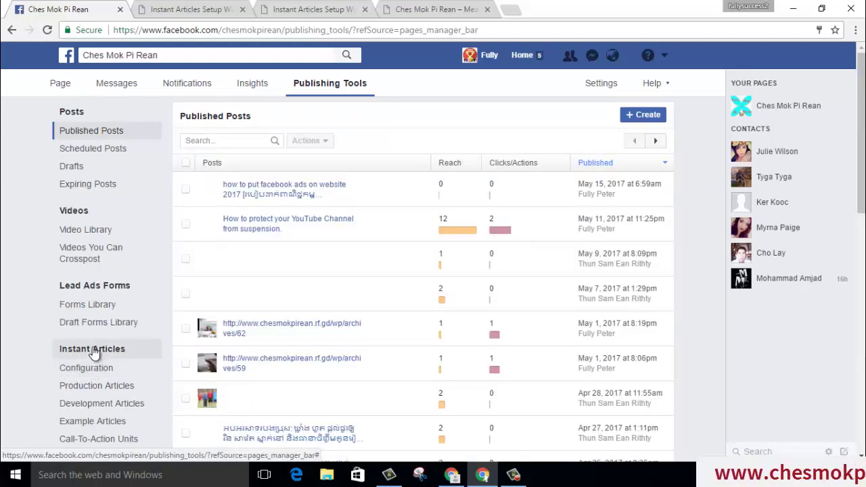
left_click(97, 370)
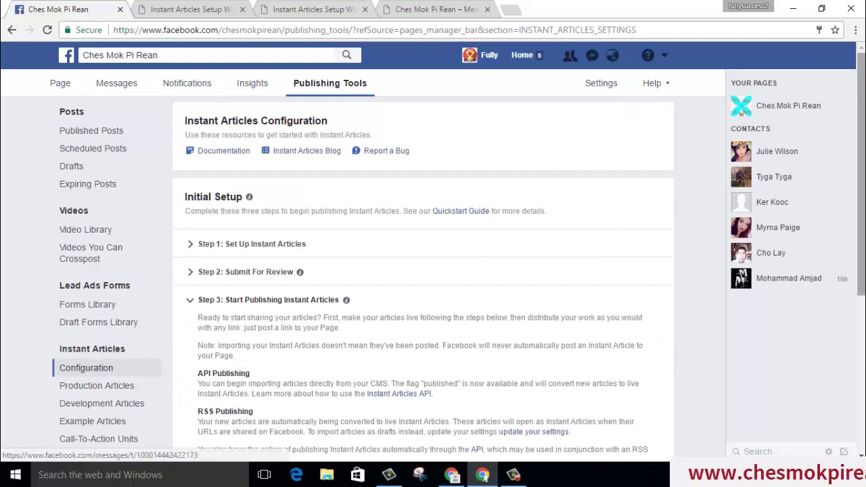
scroll(861, 203, "down", 2)
scroll(506, 309, "down", 3)
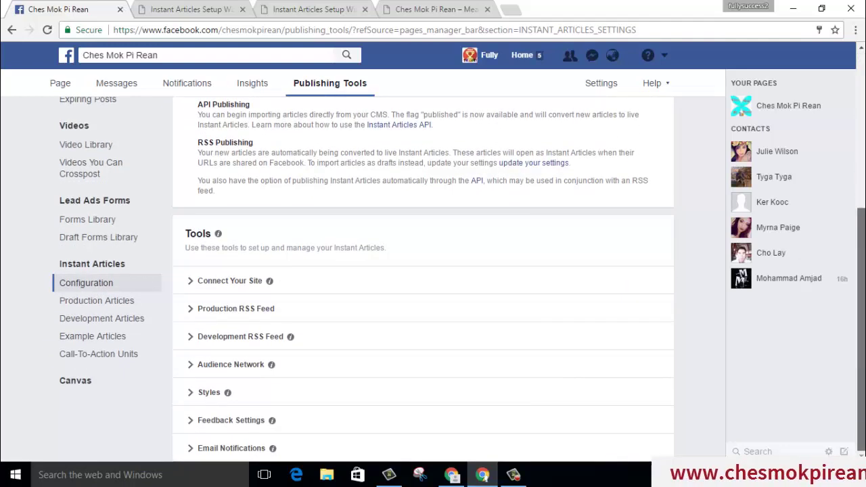
Open the Audience Network dashboard from the Instant Articles tools and go to the app's main dashboard.
left_click(237, 366)
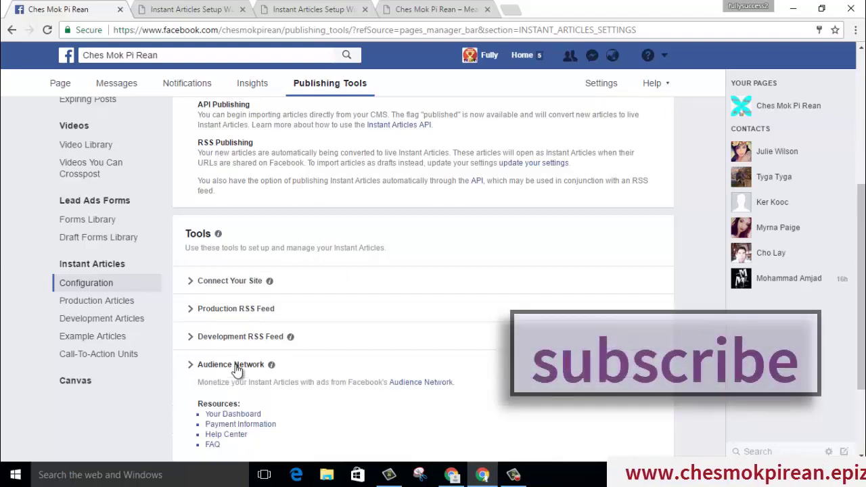
left_click(227, 414)
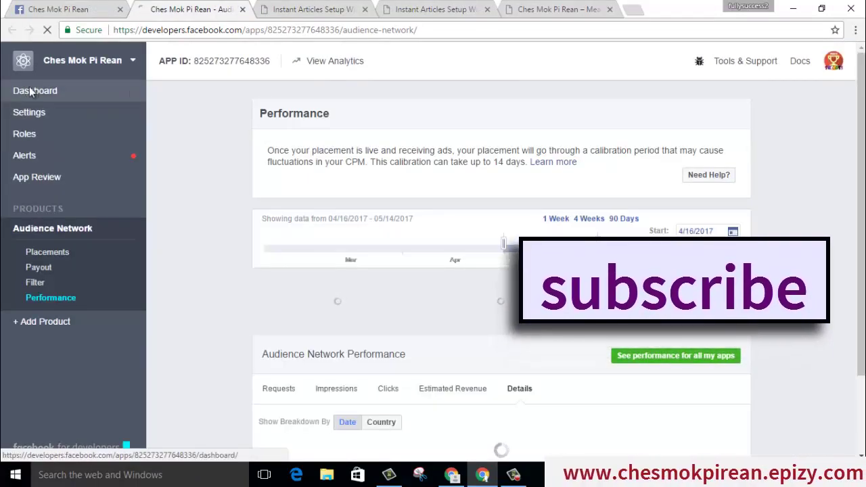
left_click(35, 95)
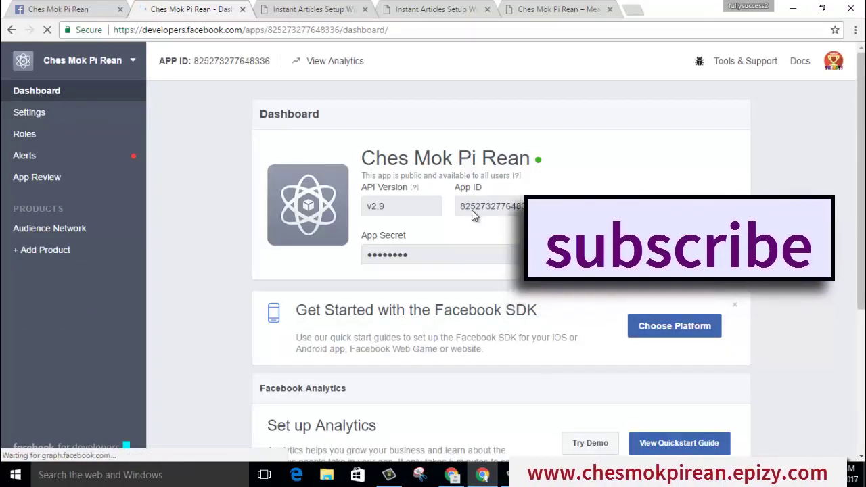
Copy the App ID from the Facebook developer dashboard into the App ID field of the epizy.com setup wizard.
left_click_drag(460, 207, 499, 207)
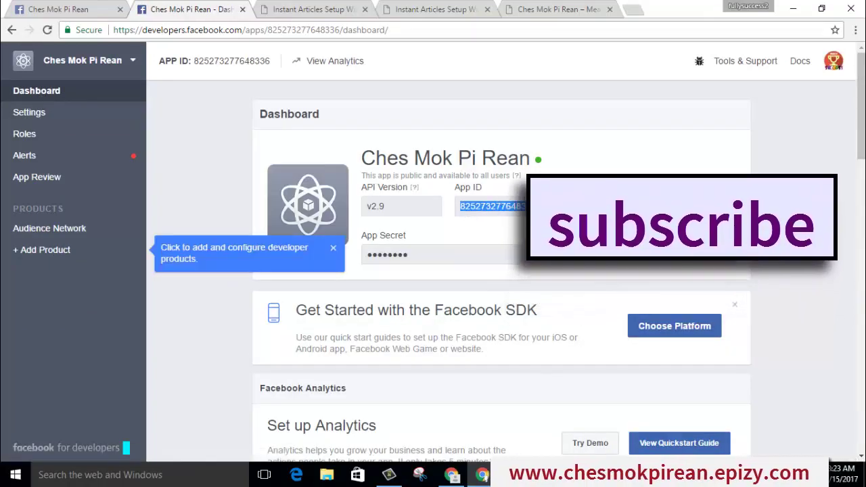
right_click(499, 207)
left_click(525, 218)
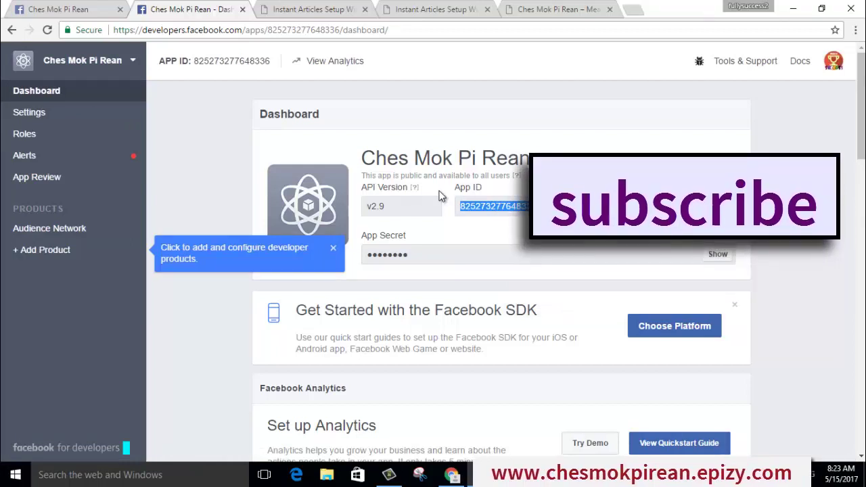
left_click(298, 15)
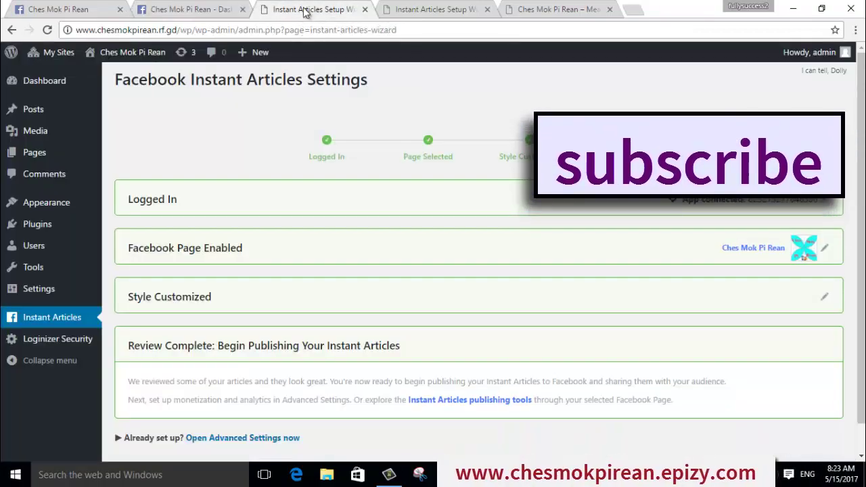
left_click(410, 8)
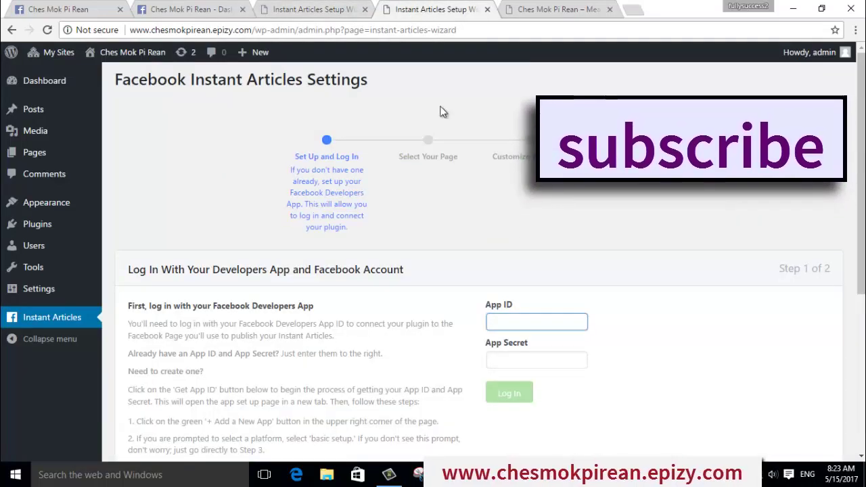
right_click(504, 322)
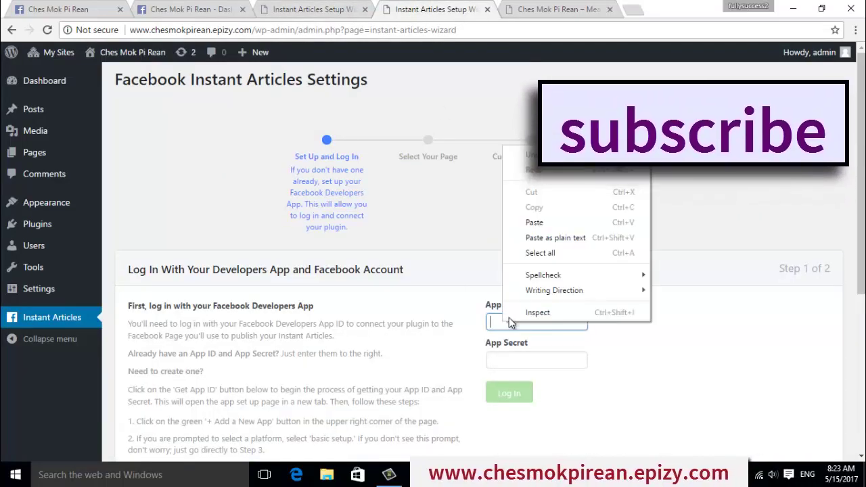
left_click(534, 223)
Reveal and copy the app secret on the Facebook developer dashboard and paste it into the wizard's App Secret field.
left_click(506, 362)
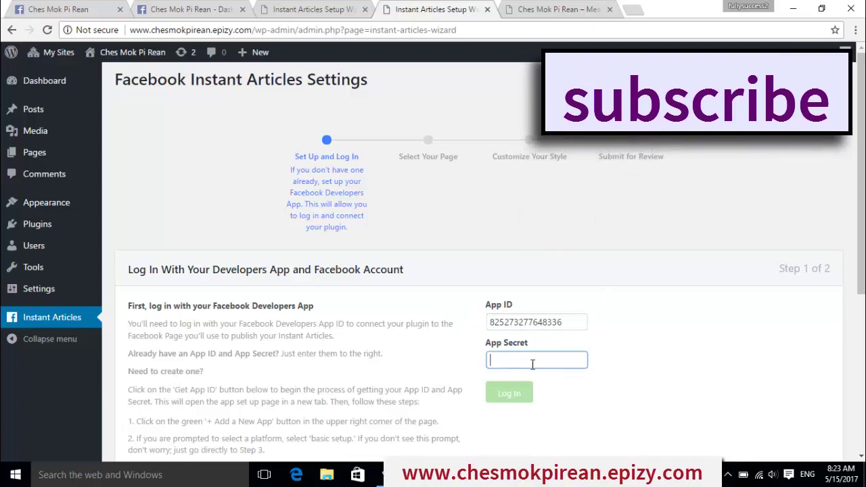
left_click(161, 15)
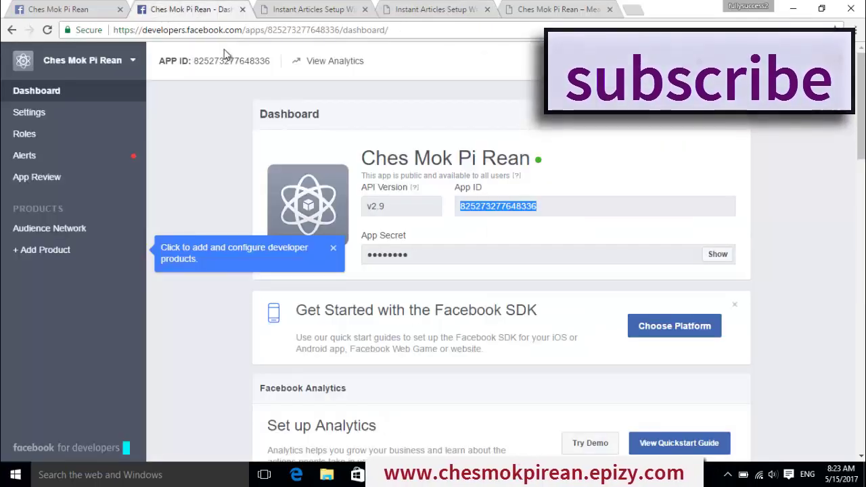
left_click(412, 256)
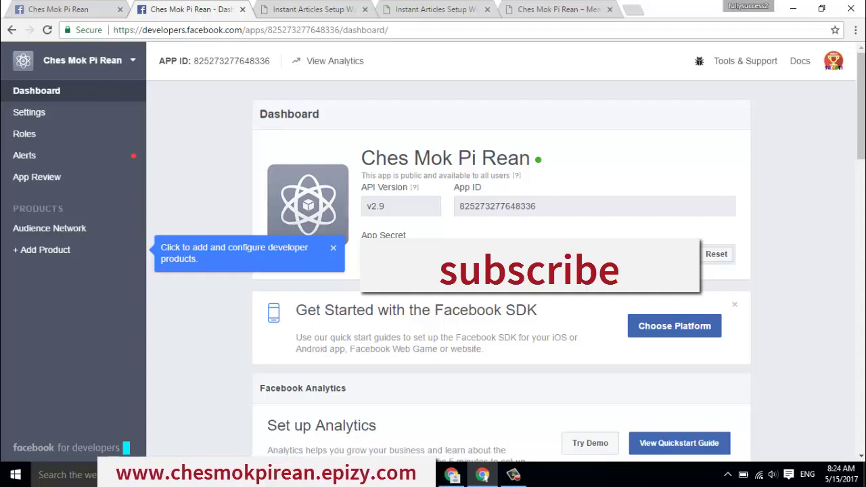
right_click(493, 255)
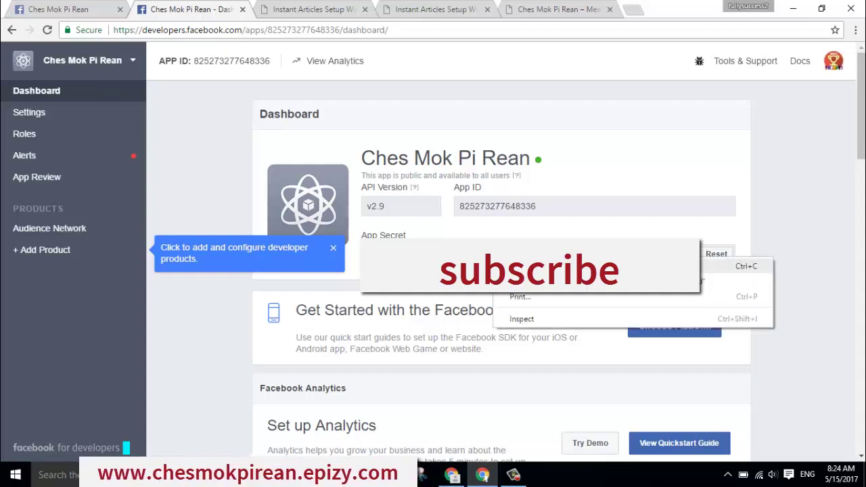
key("Escape")
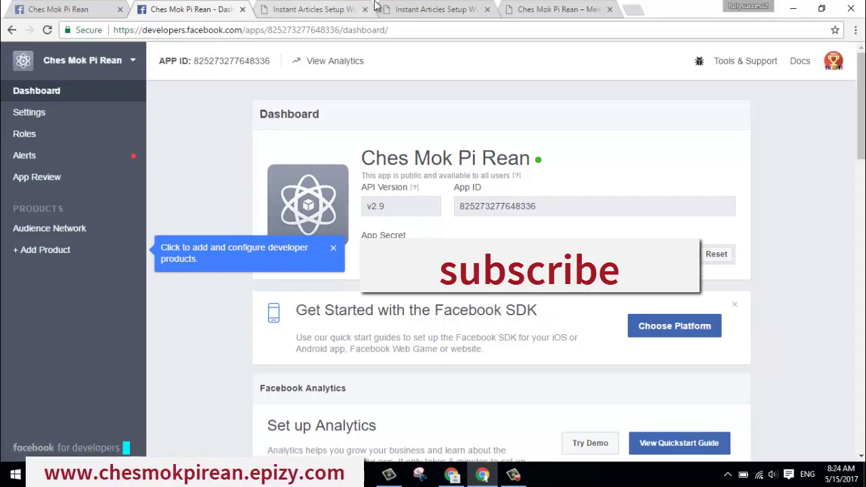
left_click(406, 9)
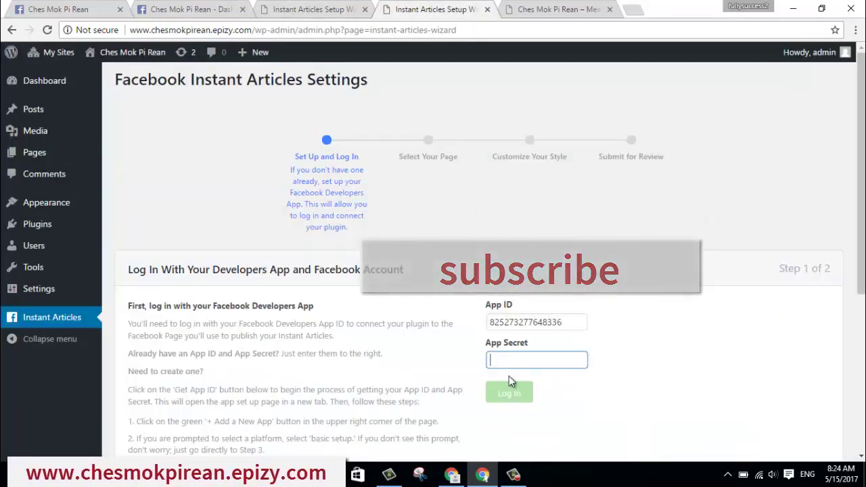
right_click(499, 361)
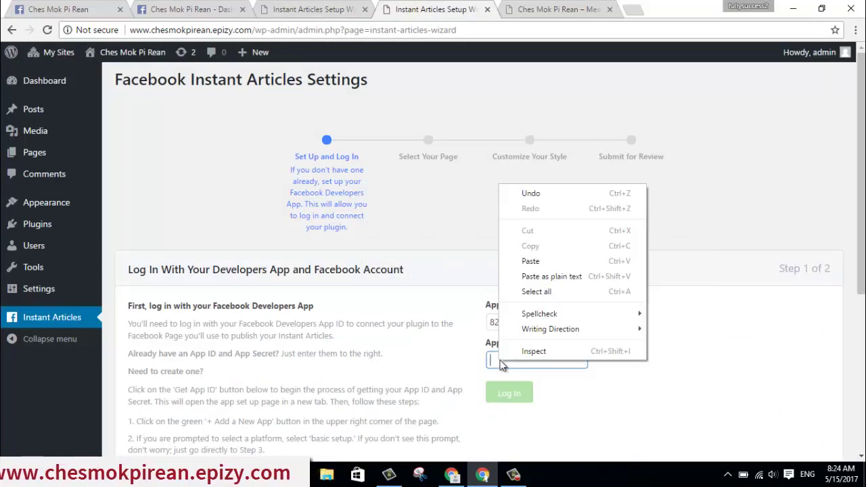
left_click(532, 262)
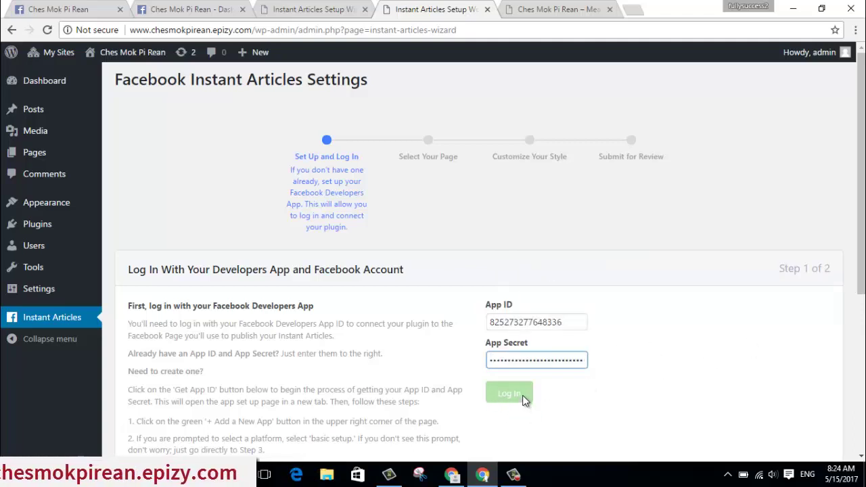
Log in with the entered developer app credentials and decline to save them in the browser.
left_click(633, 354)
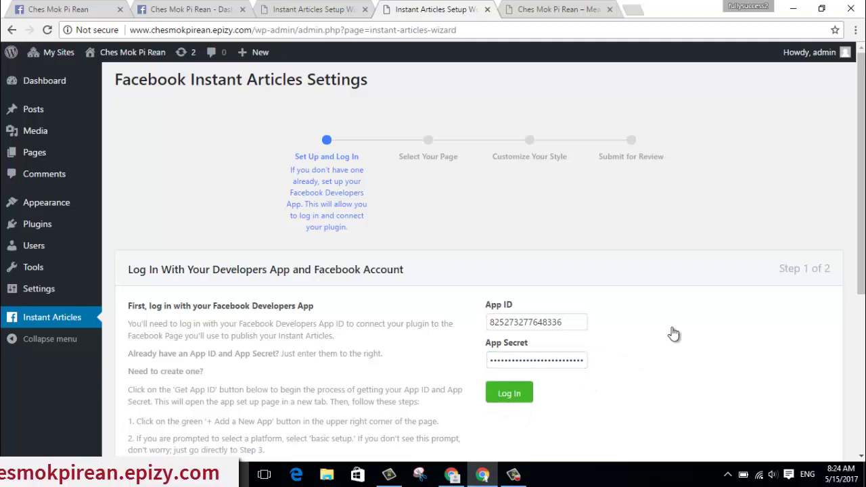
scroll(623, 265, "down", 3)
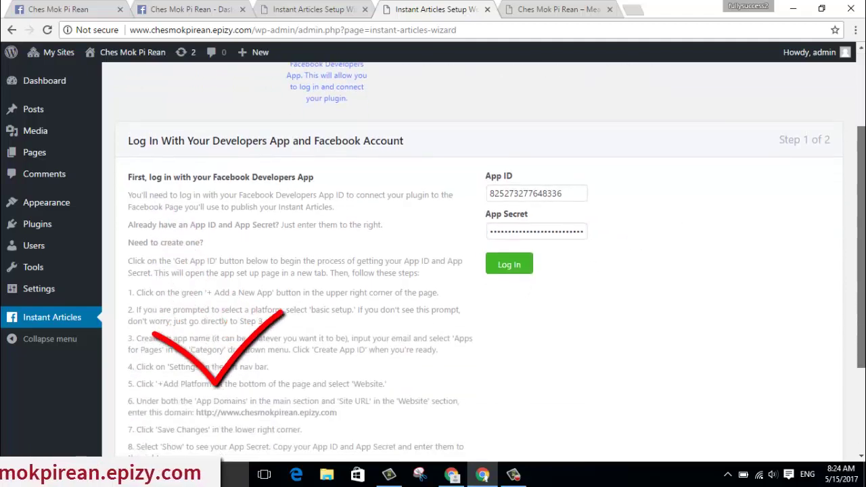
left_click(509, 229)
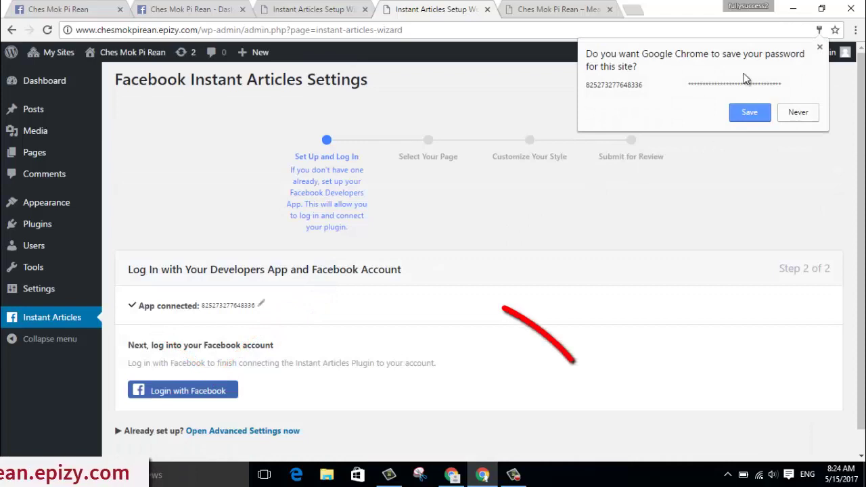
left_click(799, 114)
Expand the plugin's advanced settings and review the article style, ads and analytics options.
scroll(750, 308, "down", 1)
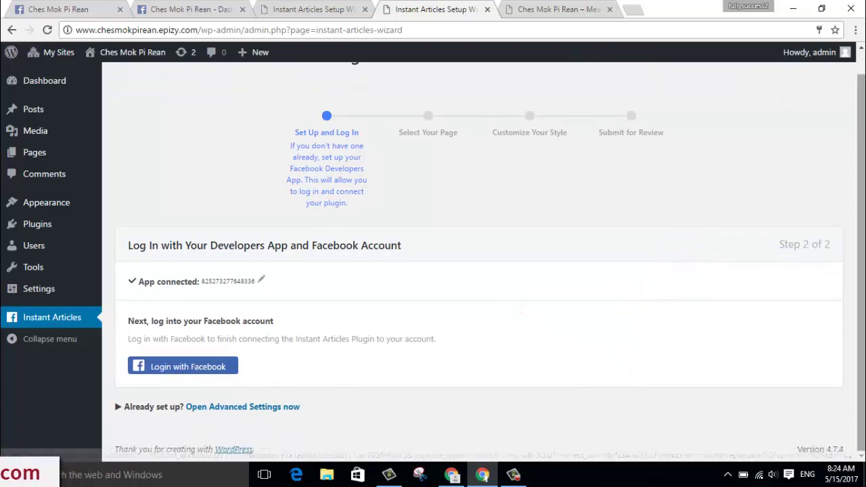
left_click(260, 409)
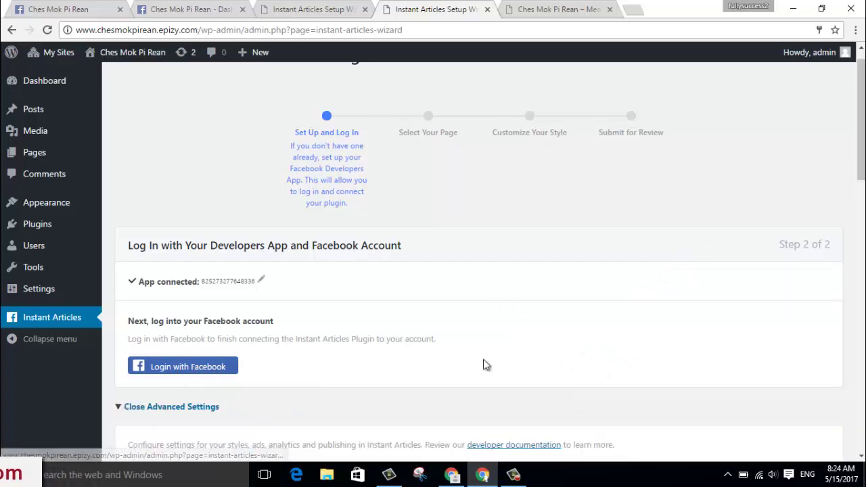
left_click_drag(861, 125, 862, 250)
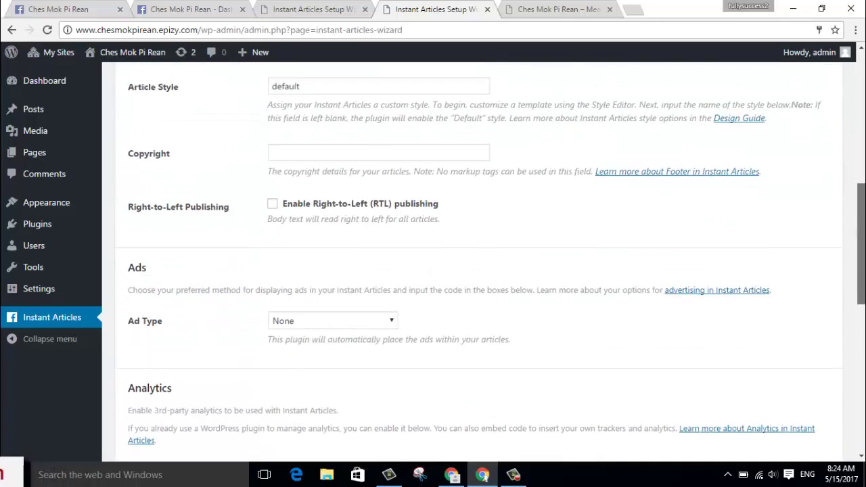
scroll(245, 359, "up", 8)
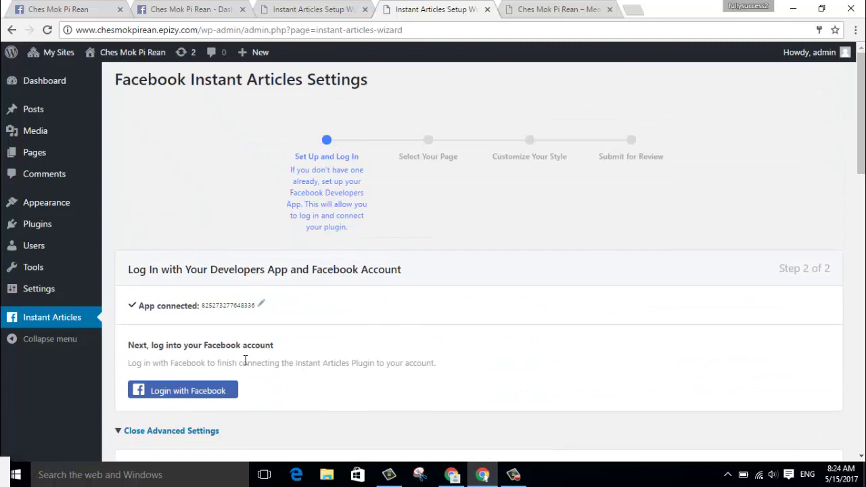
Try to log in with Facebook to finish connecting the Instant Articles plugin, and close that page.
left_click(162, 393)
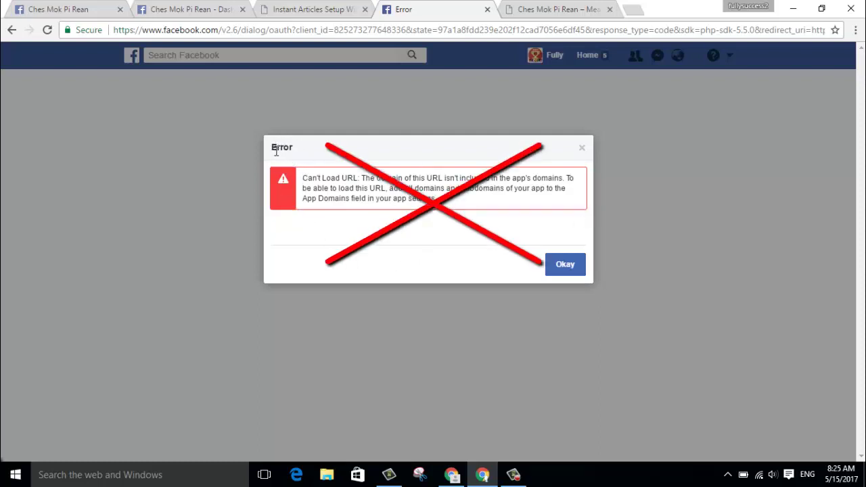
left_click(557, 266)
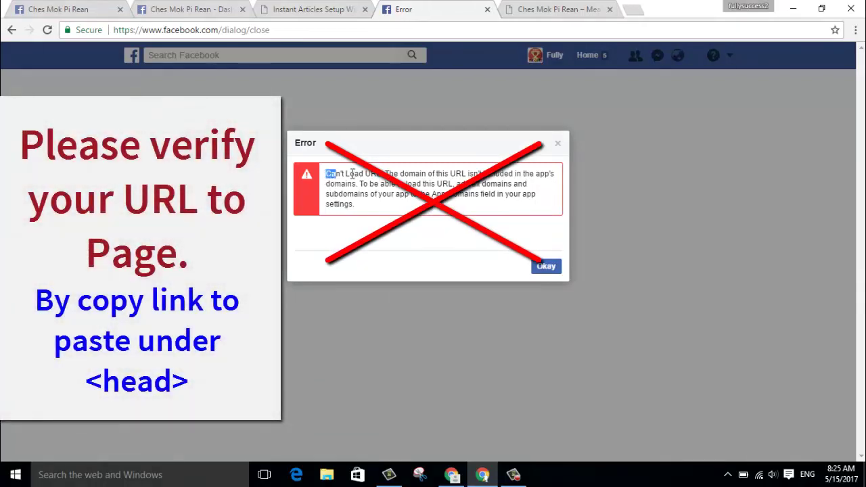
left_click_drag(352, 174, 399, 173)
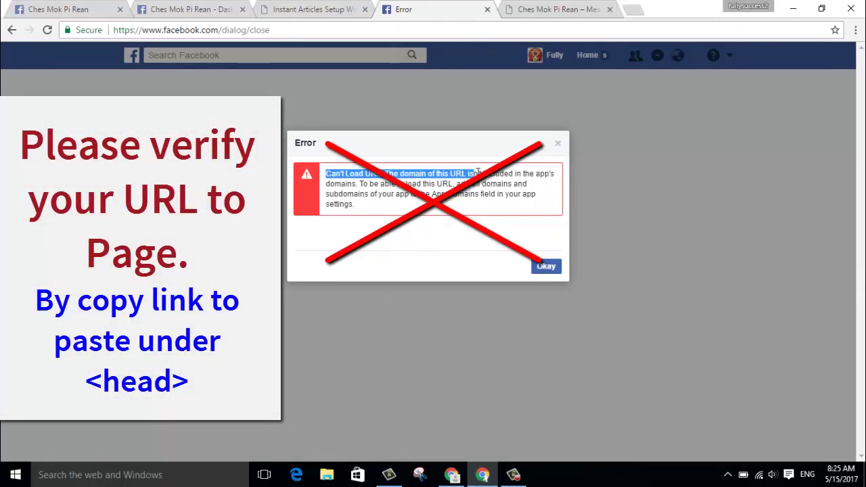
left_click_drag(478, 173, 555, 174)
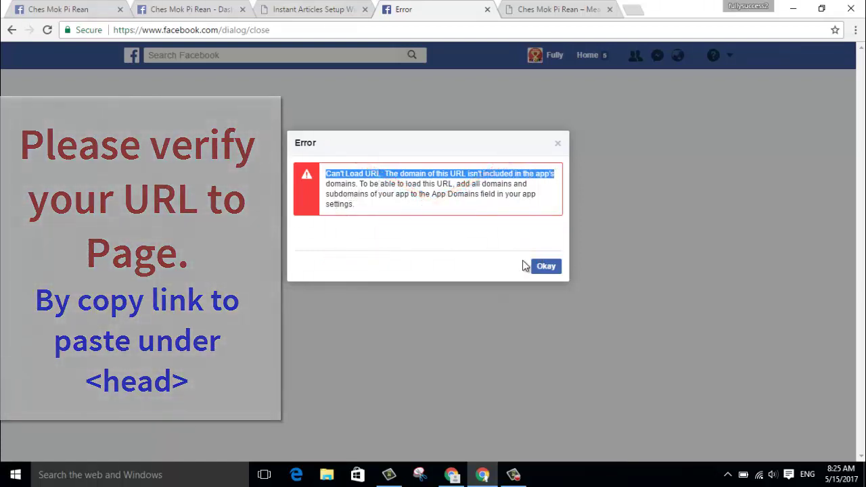
left_click(557, 145)
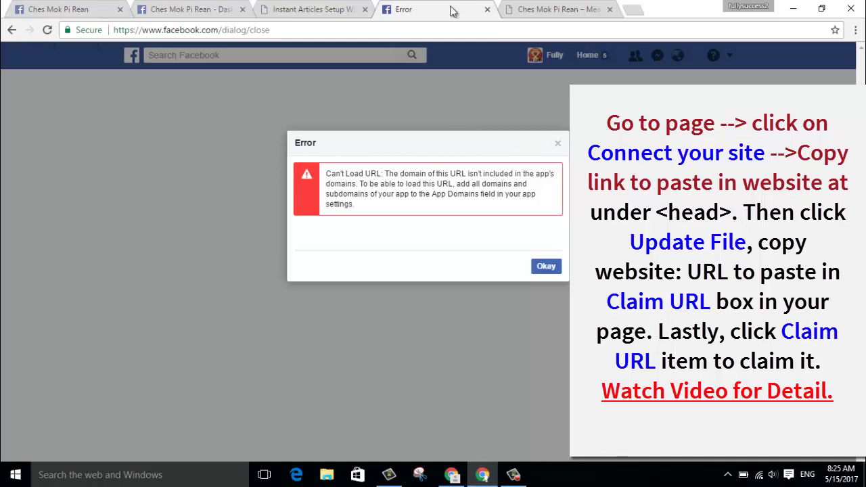
left_click(487, 11)
Open the WordPress dashboard of the Ches Mok Pi Rean site on epizy.com.
left_click(323, 9)
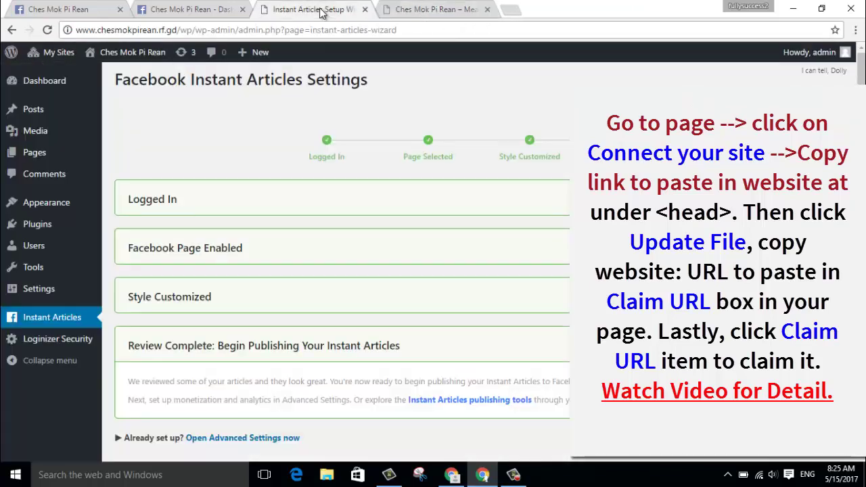
left_click(413, 8)
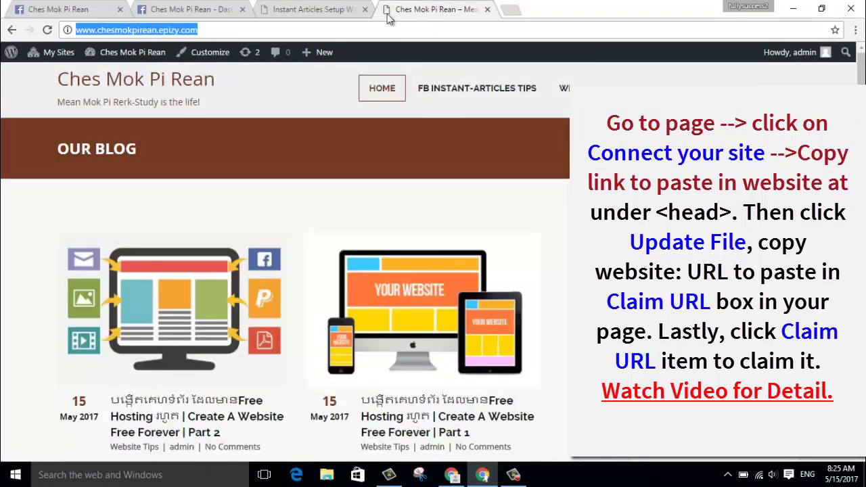
mouse_move(75, 54)
mouse_move(58, 99)
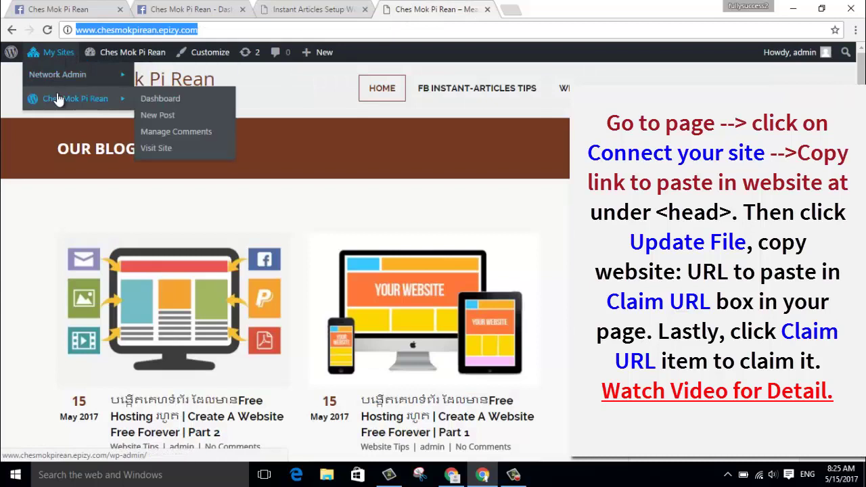
left_click(159, 99)
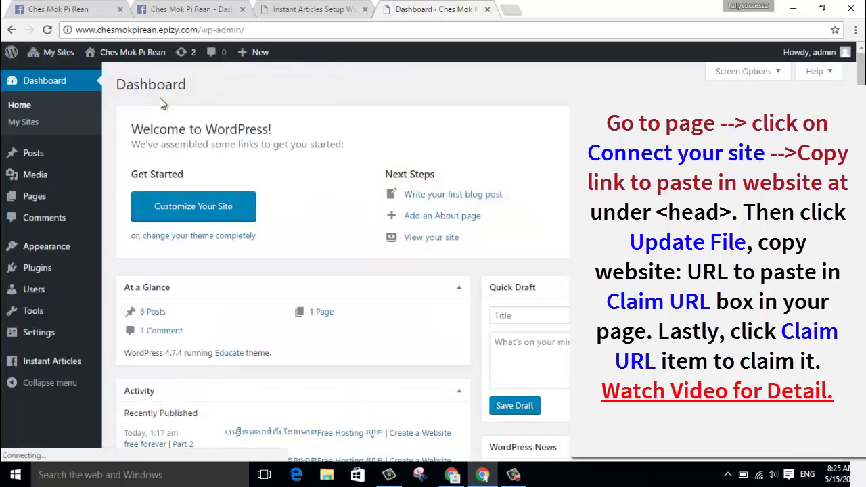
Copy the fb:pages meta tag from the Connect Your Site section of the Facebook page's Instant Articles configuration.
left_click(190, 15)
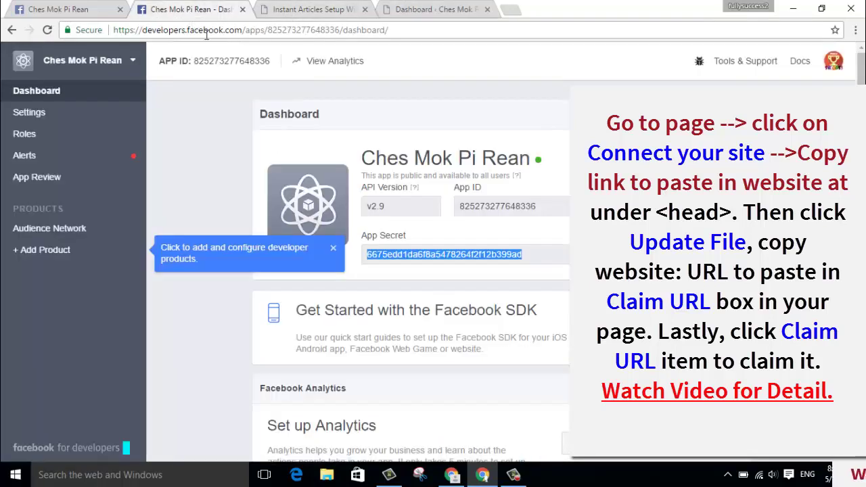
left_click(74, 8)
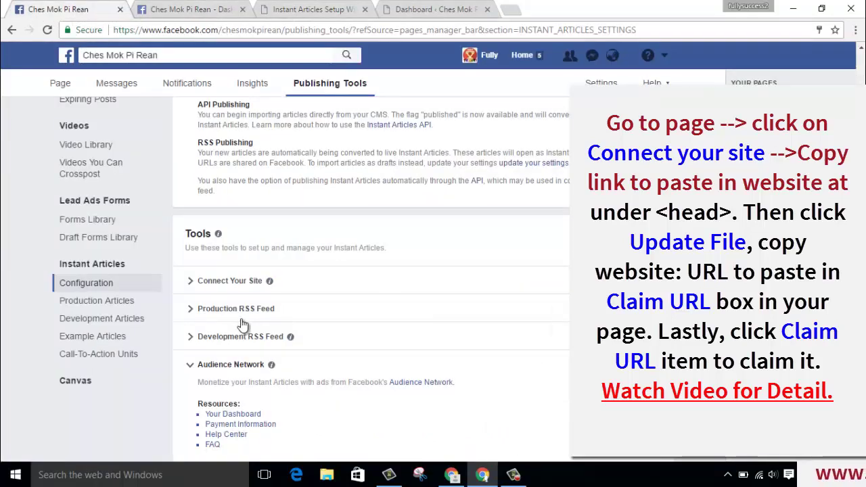
left_click(216, 283)
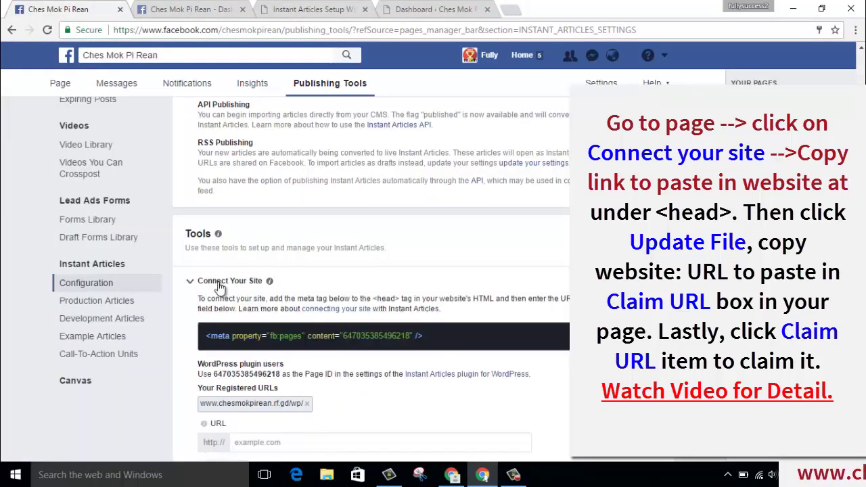
left_click_drag(254, 336, 415, 339)
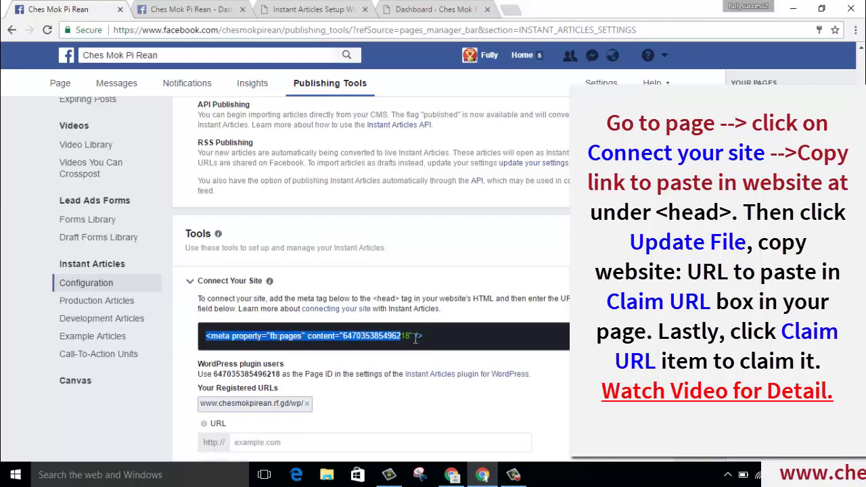
right_click(396, 342)
left_click(413, 346)
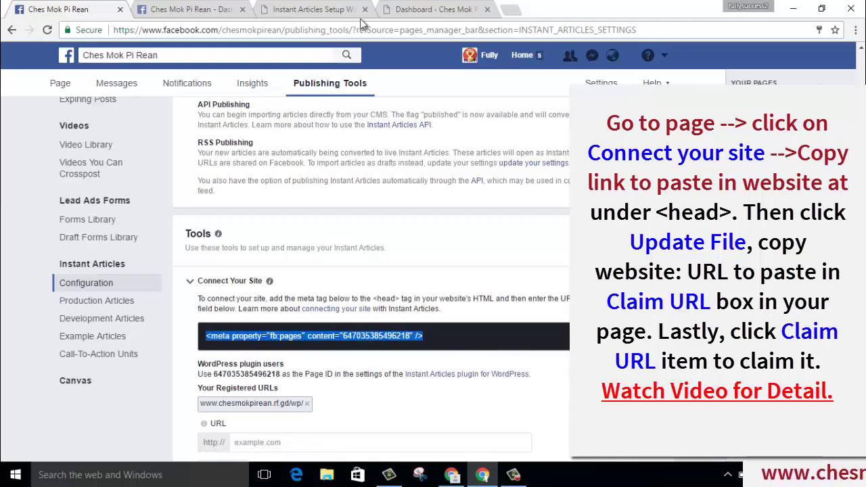
left_click(311, 9)
left_click(430, 9)
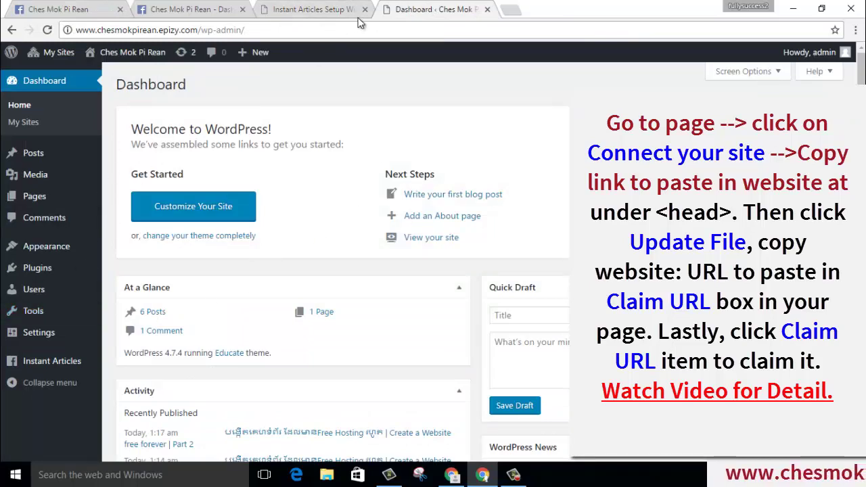
left_click(191, 9)
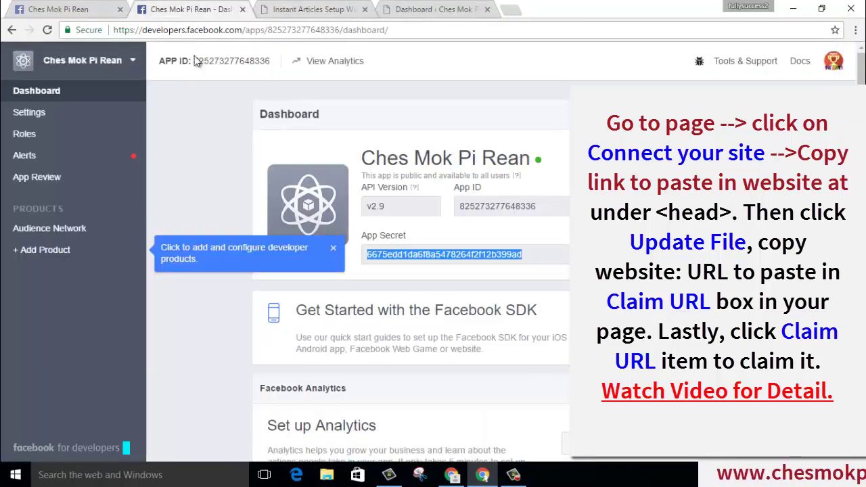
left_click(48, 6)
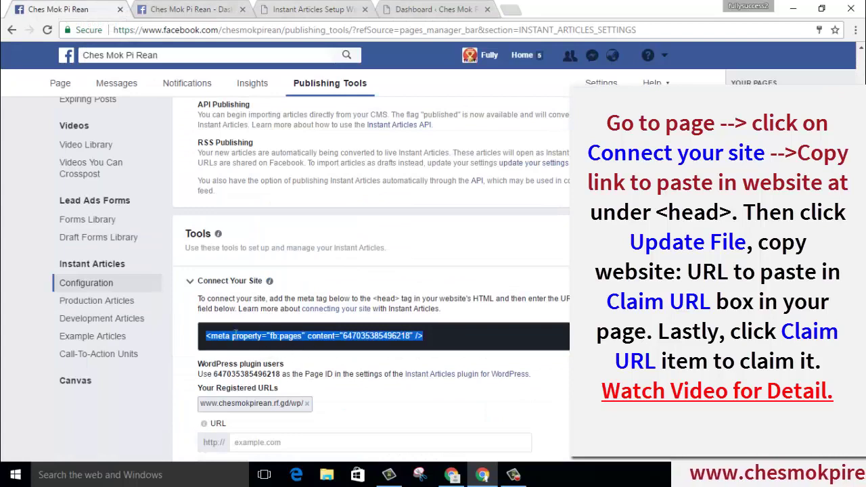
Return to the epizy.com WordPress site and open its Network Admin dashboard.
left_click(411, 9)
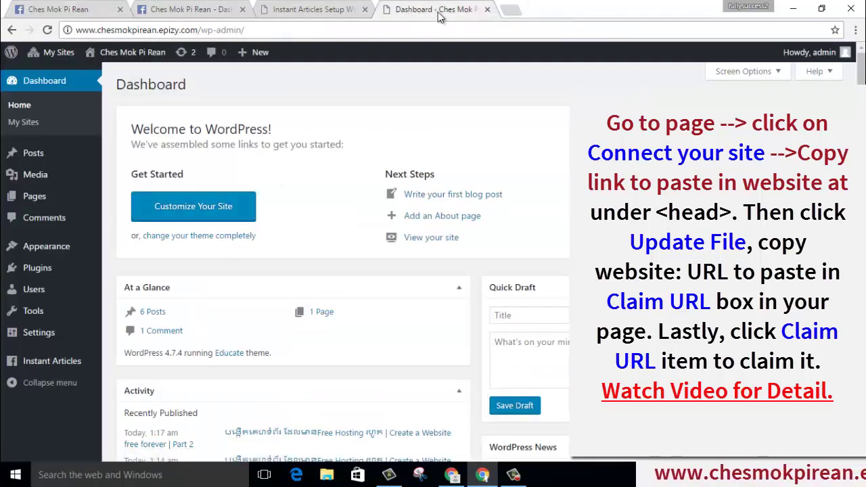
mouse_move(41, 335)
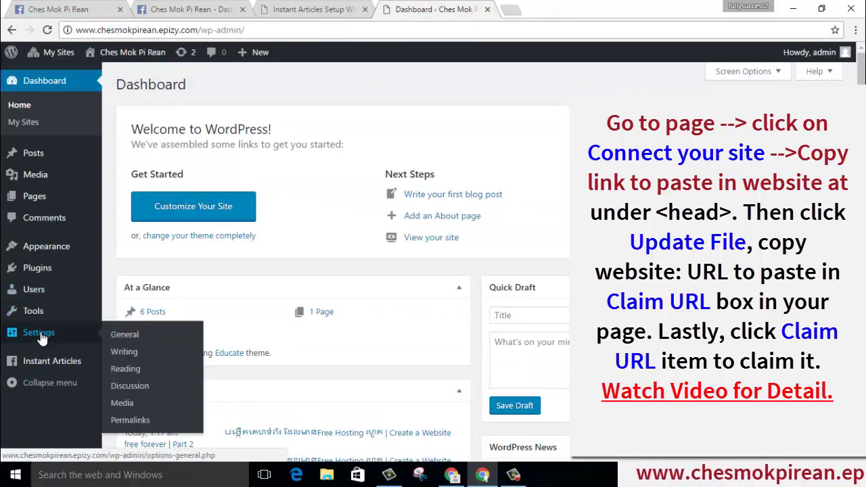
mouse_move(39, 256)
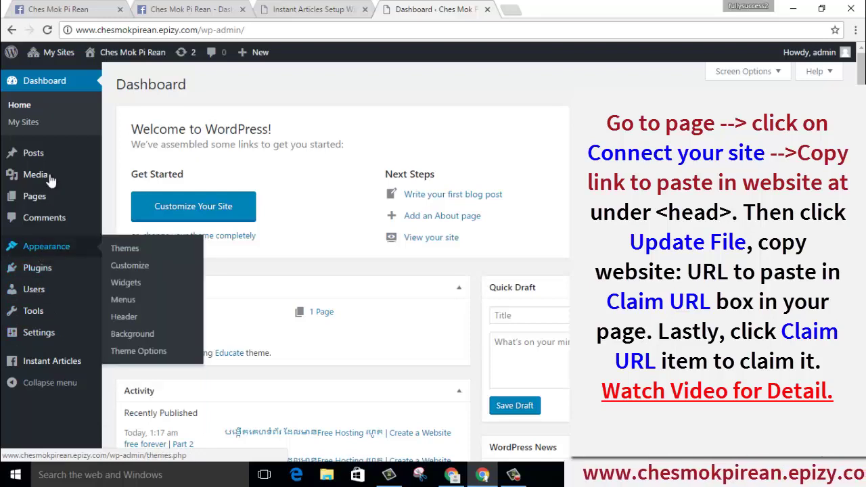
mouse_move(66, 53)
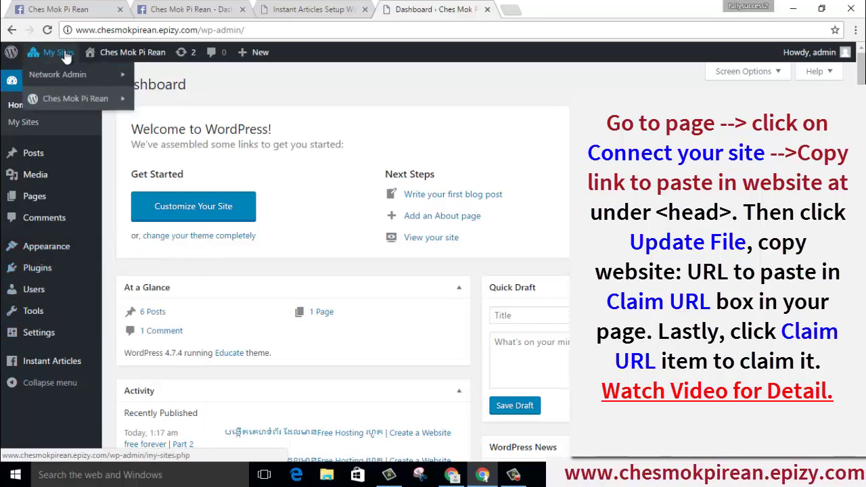
mouse_move(43, 80)
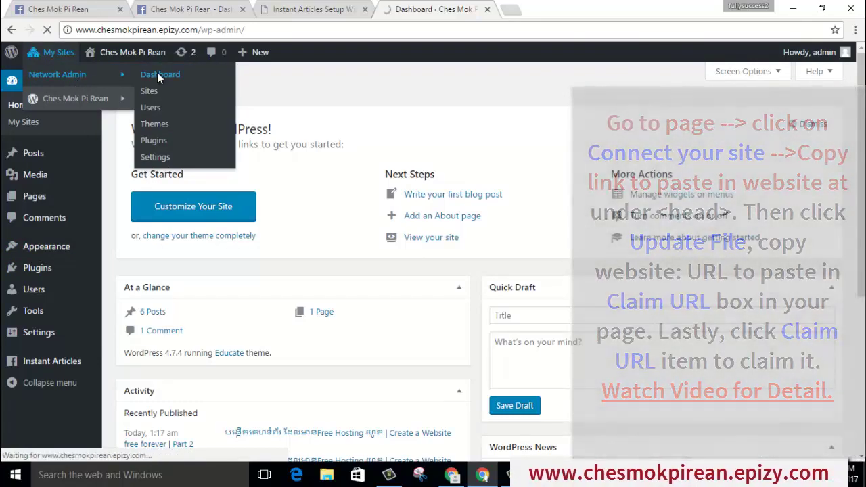
left_click(157, 73)
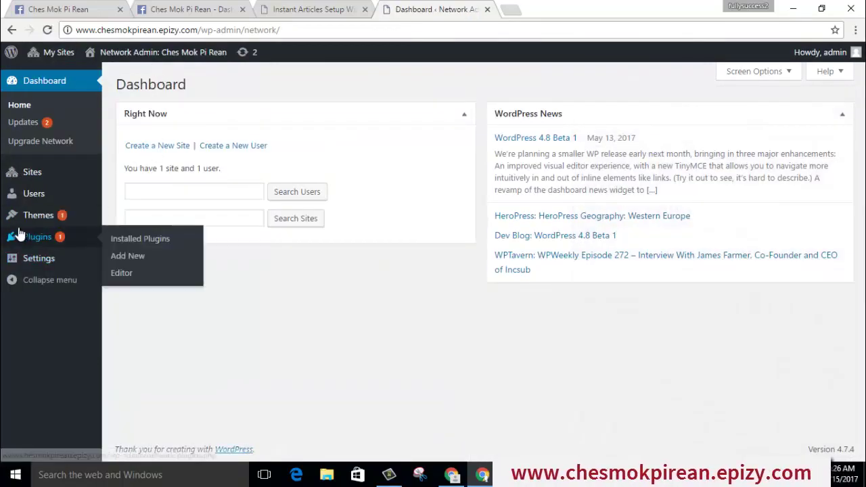
mouse_move(34, 216)
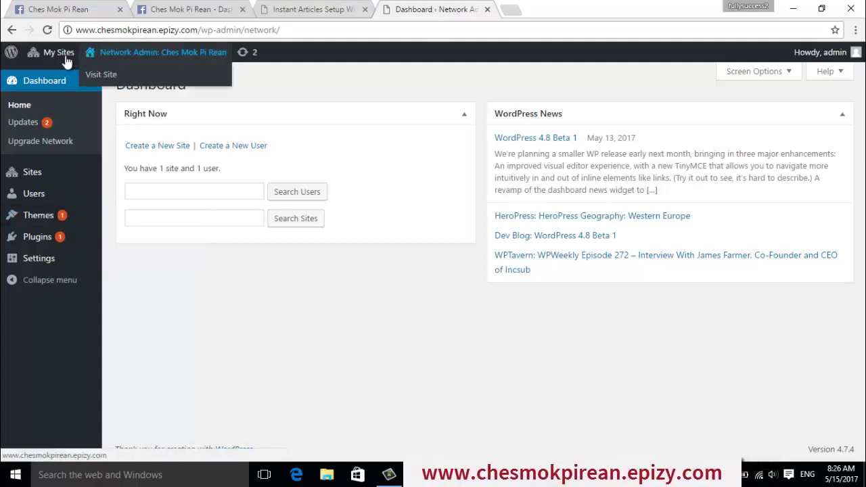
mouse_move(62, 61)
mouse_move(69, 106)
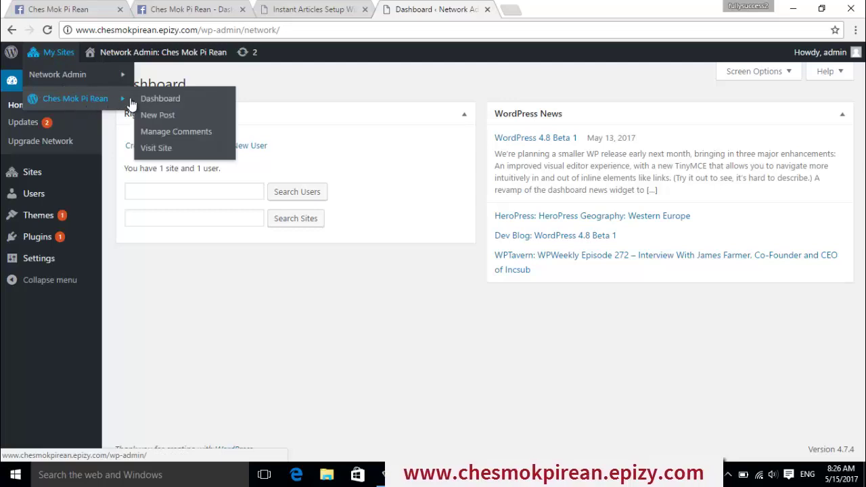
left_click(159, 100)
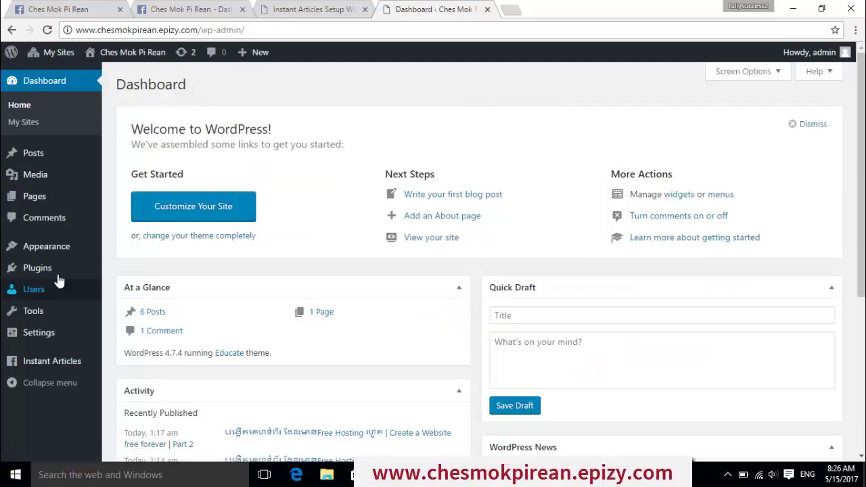
mouse_move(53, 253)
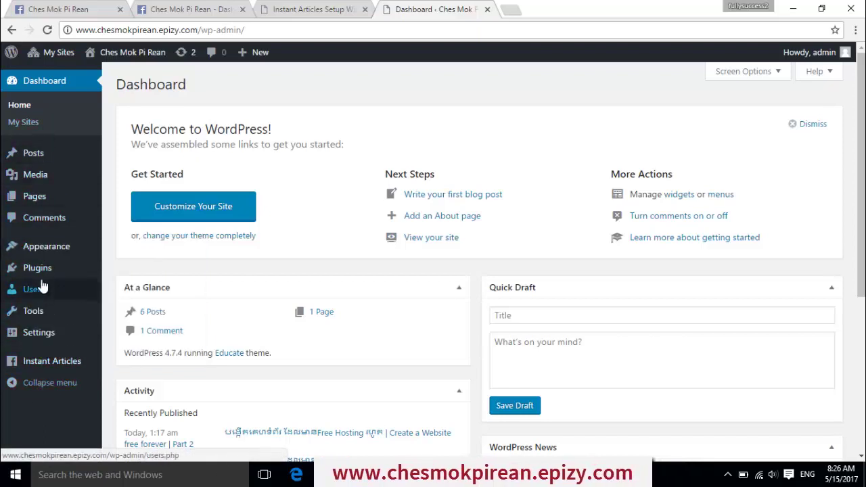
mouse_move(42, 54)
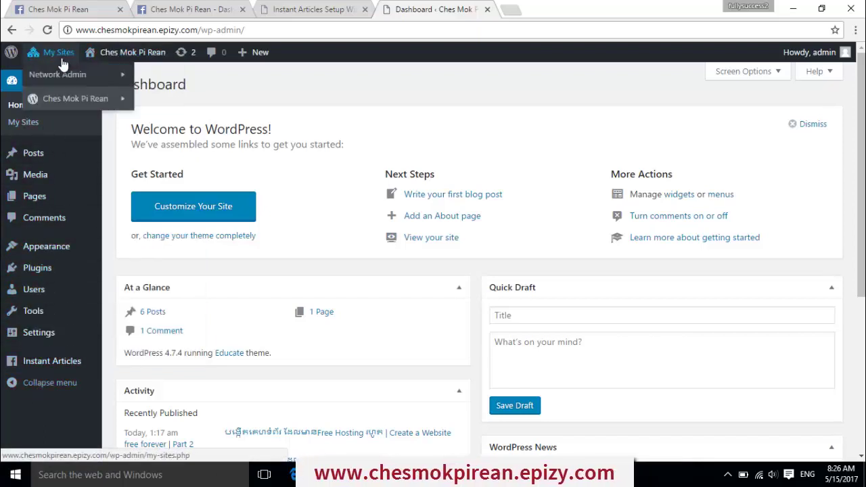
mouse_move(63, 75)
left_click(145, 75)
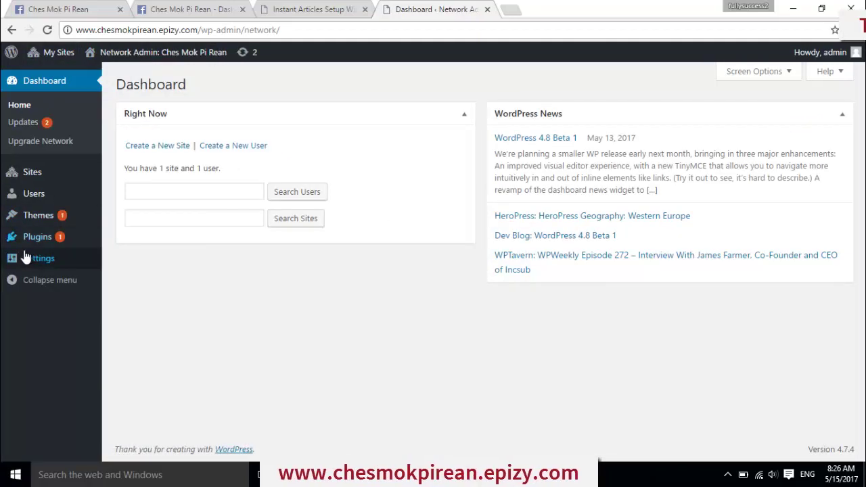
Open the Educate theme's Theme Header file (header.php) in the network theme editor.
mouse_move(41, 217)
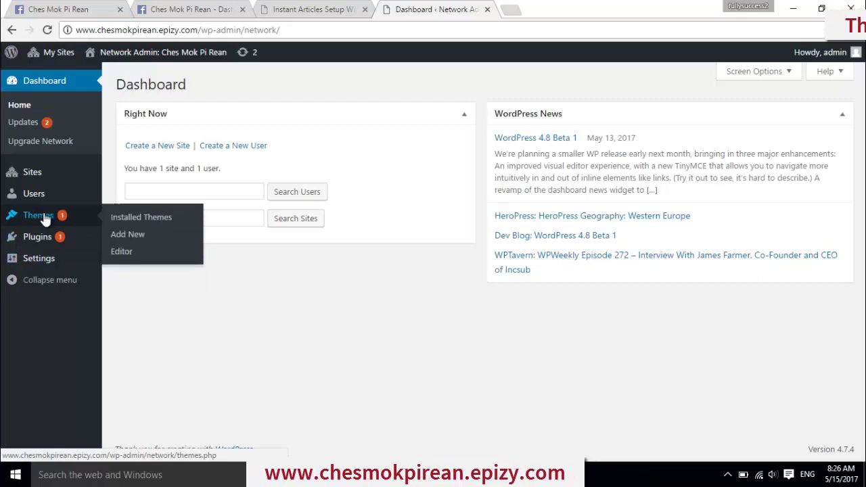
left_click(120, 253)
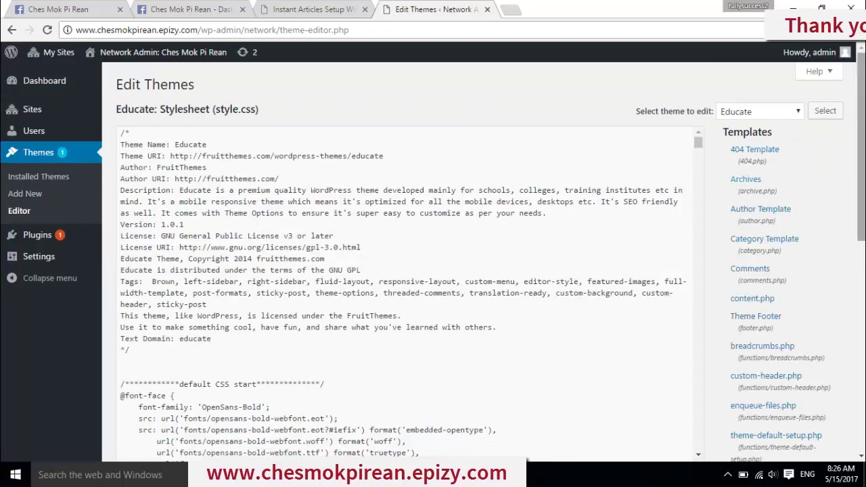
left_click_drag(860, 121, 860, 225)
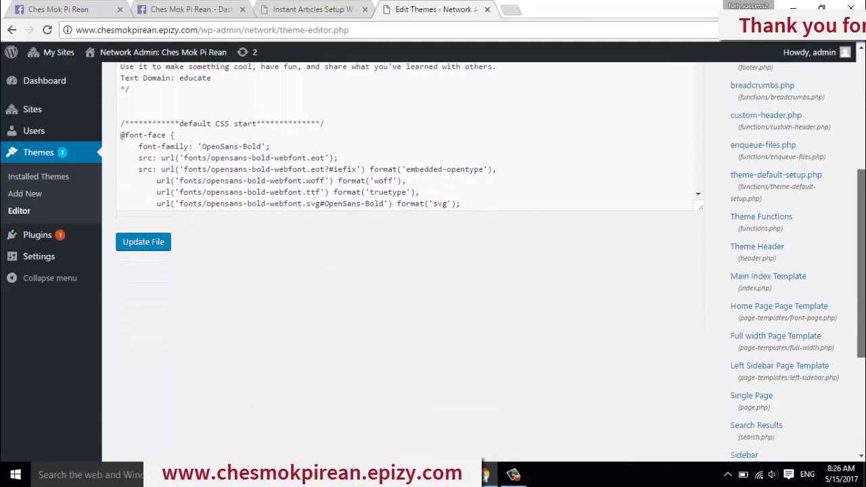
left_click(760, 251)
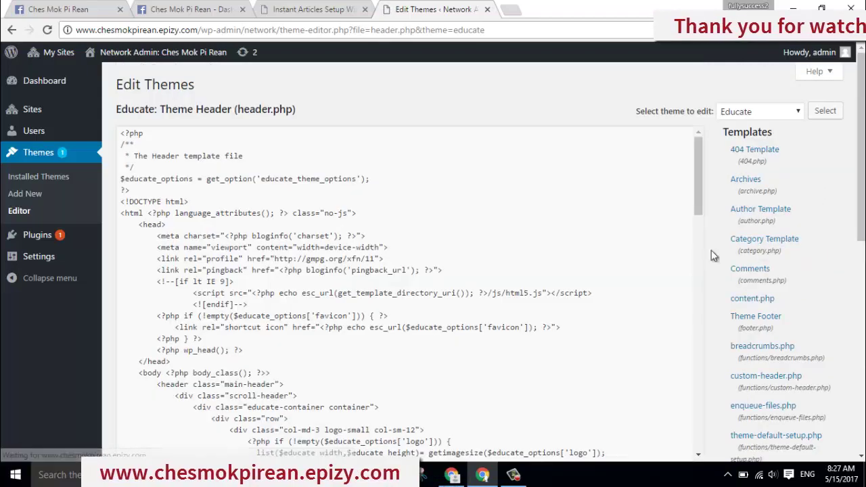
Paste the copied fb:pages meta tag on a new line directly below the opening <head> tag in header.php.
left_click(173, 226)
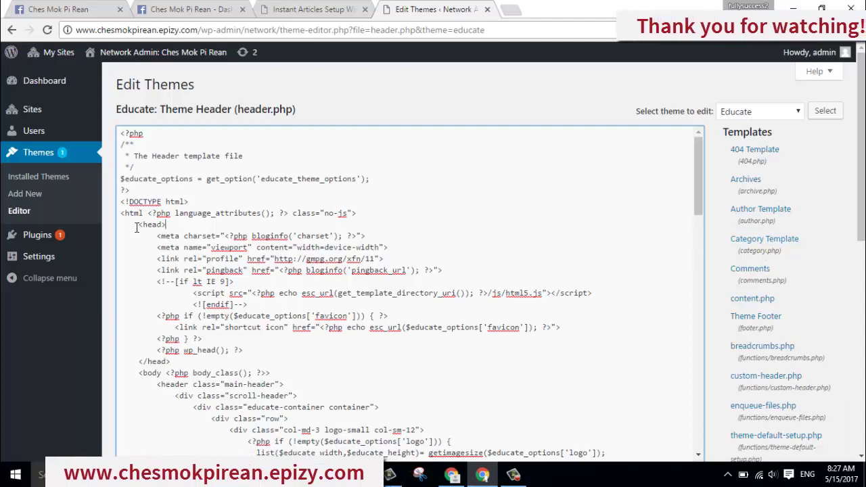
left_click_drag(136, 228, 178, 224)
left_click(169, 226)
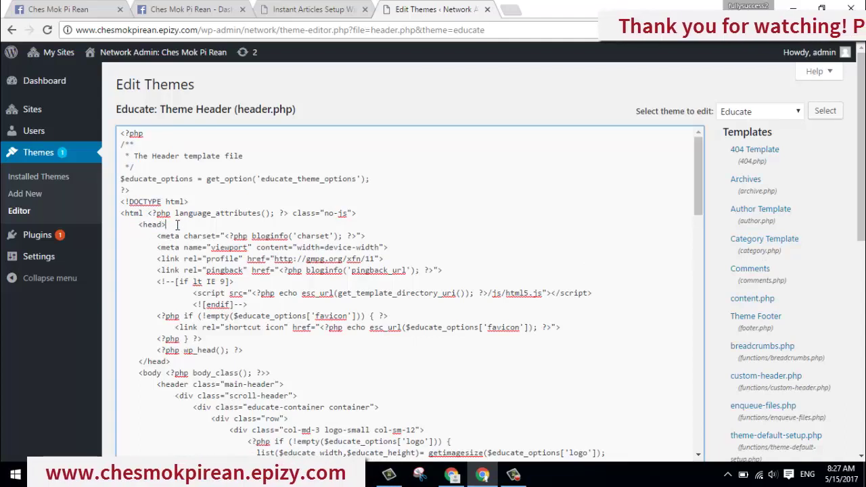
key("Return")
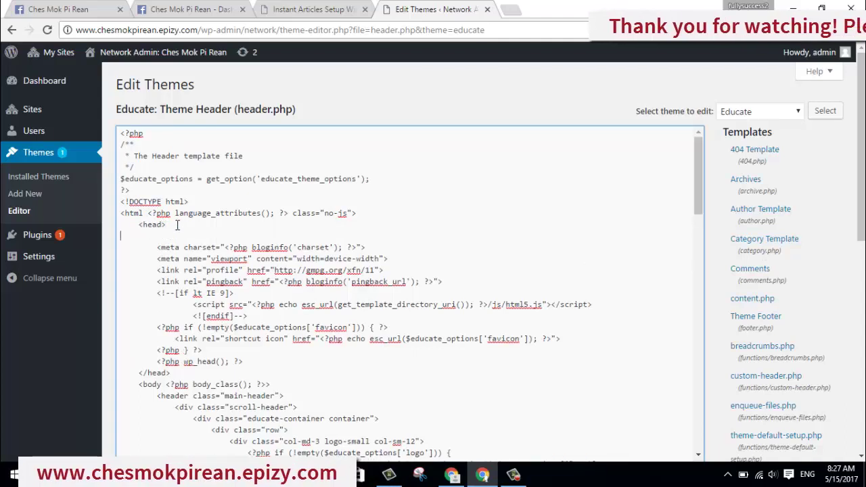
right_click(127, 235)
left_click(154, 310)
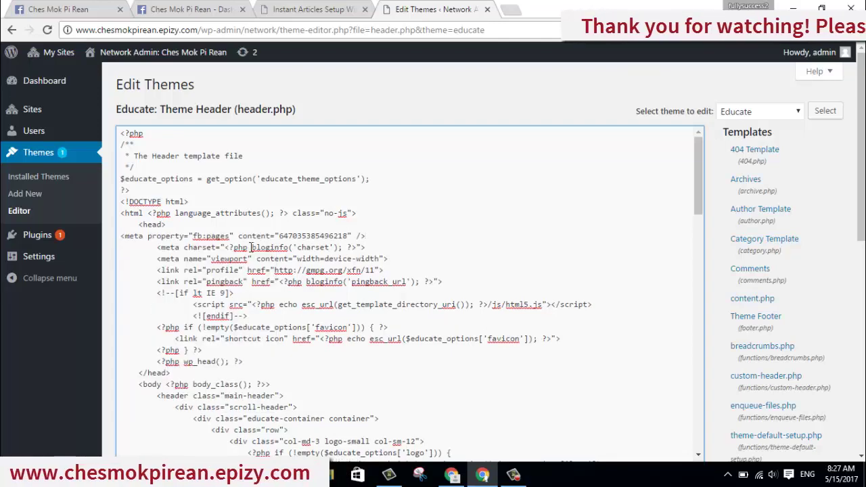
Return to the Connect Your Site section of the Facebook page's Instant Articles configuration.
left_click(60, 10)
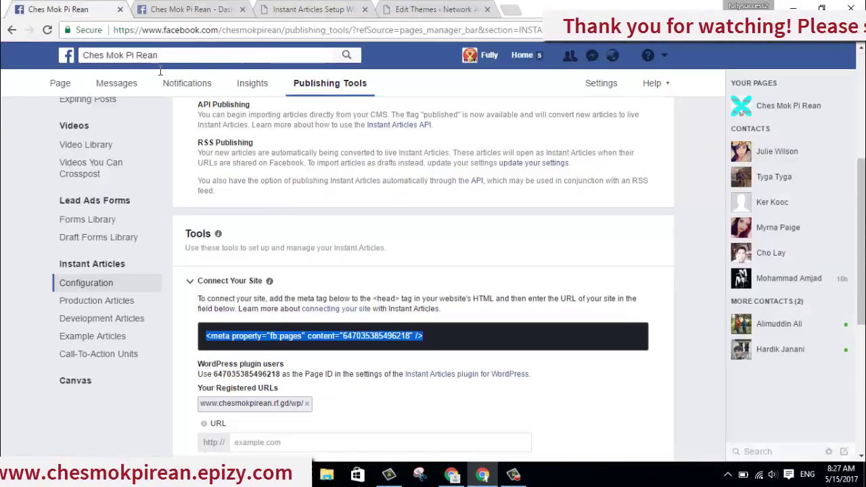